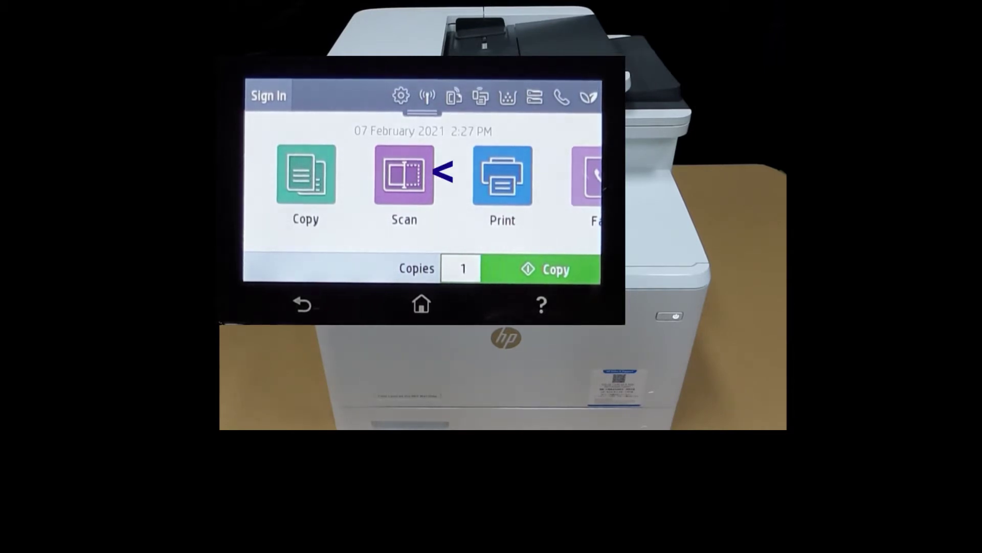
On the printer panel, choose Scan to Email and continue past the Email Profile Not Set Up notice
{"action": "left_click", "coordinate": [416, 153]}
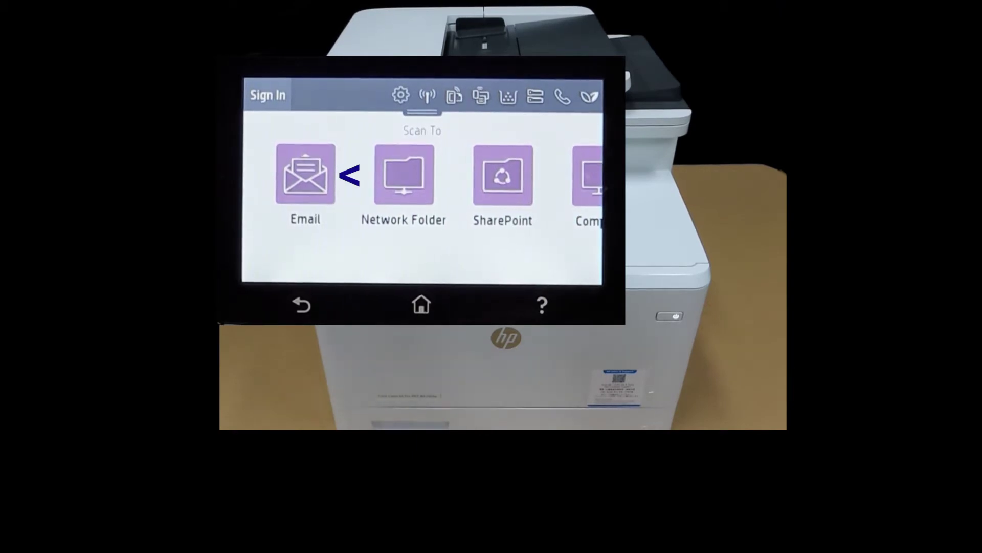
{"action": "left_click", "coordinate": [312, 168]}
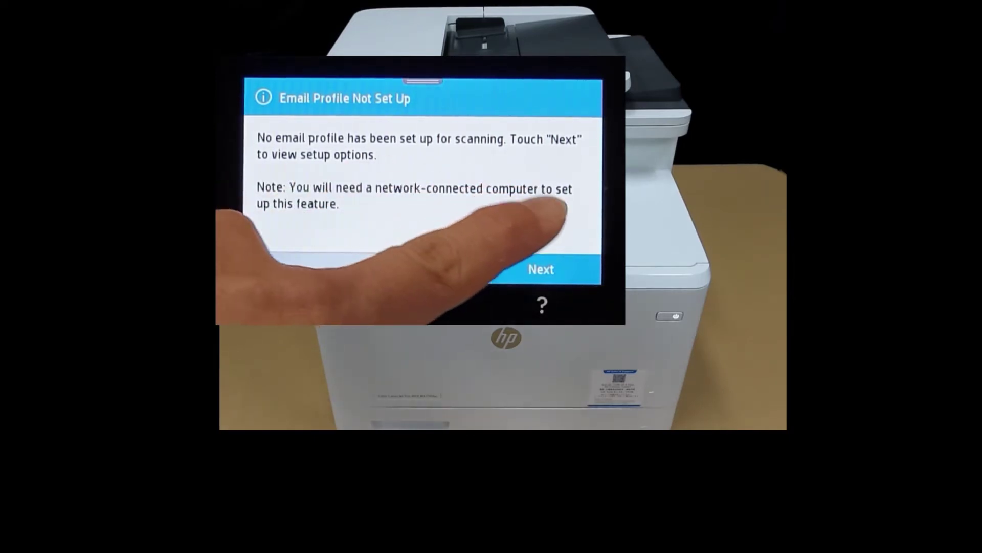
{"action": "left_click", "coordinate": [541, 269]}
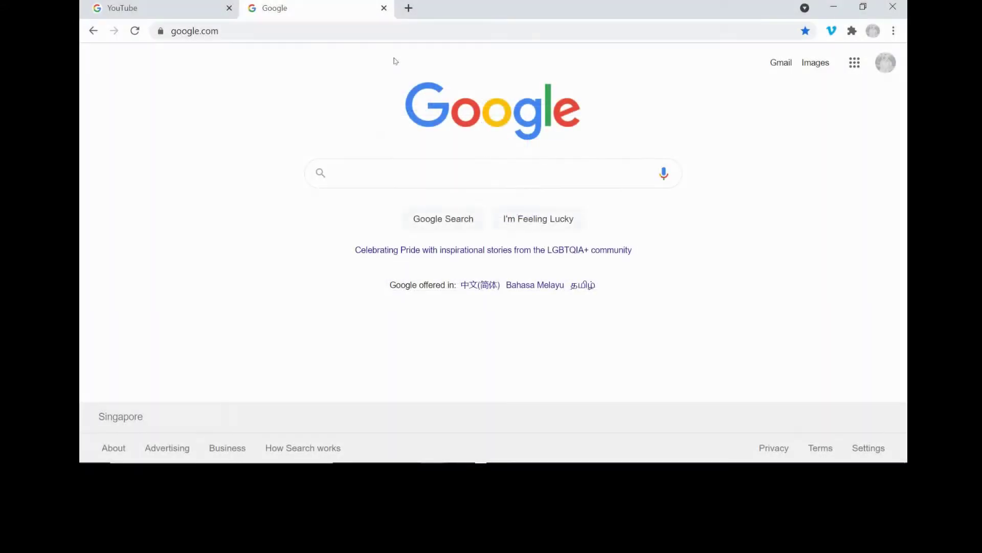
Load the printer's Embedded Web Server home page at 192.168.43.185 in Chrome
{"action": "left_click", "coordinate": [267, 31]}
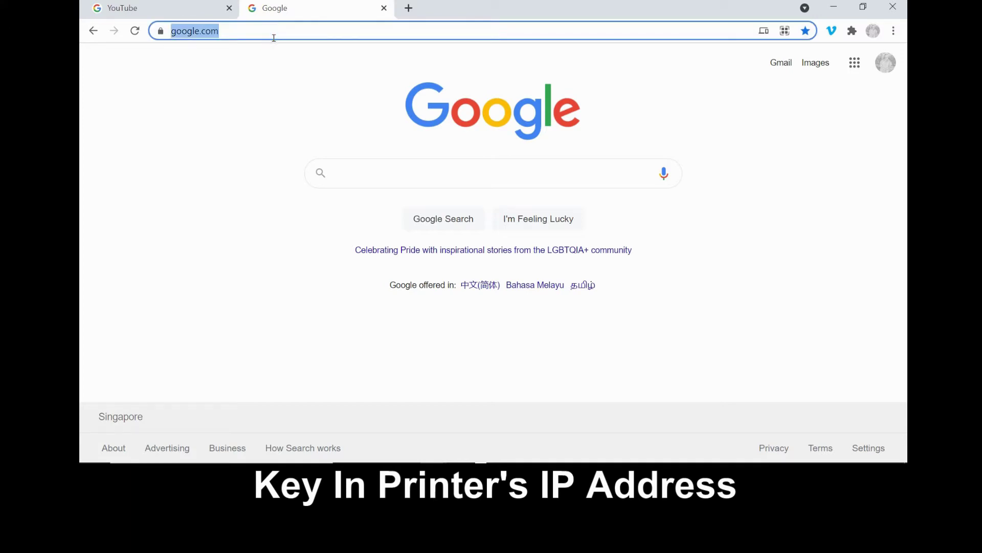
{"action": "type", "text": "192"}
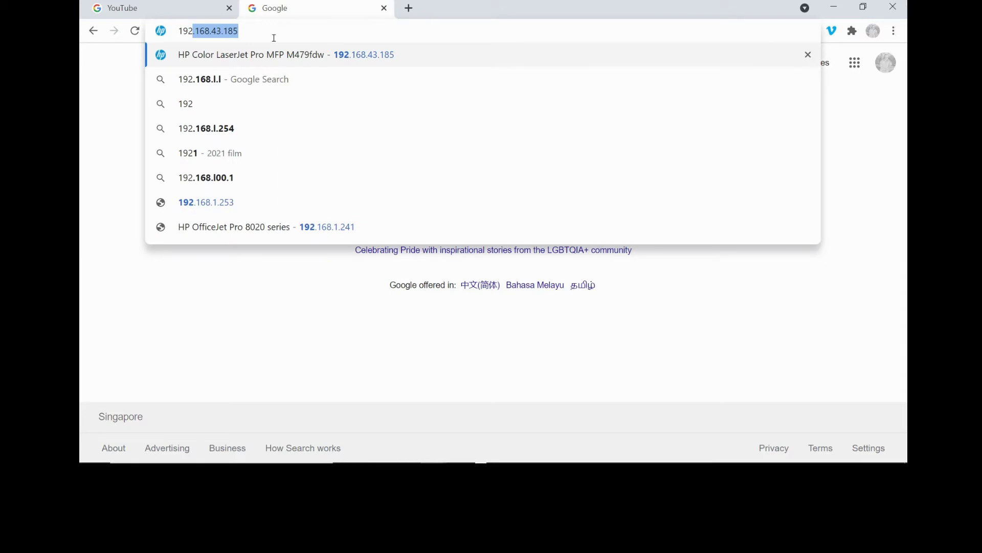
{"action": "key", "text": "Return"}
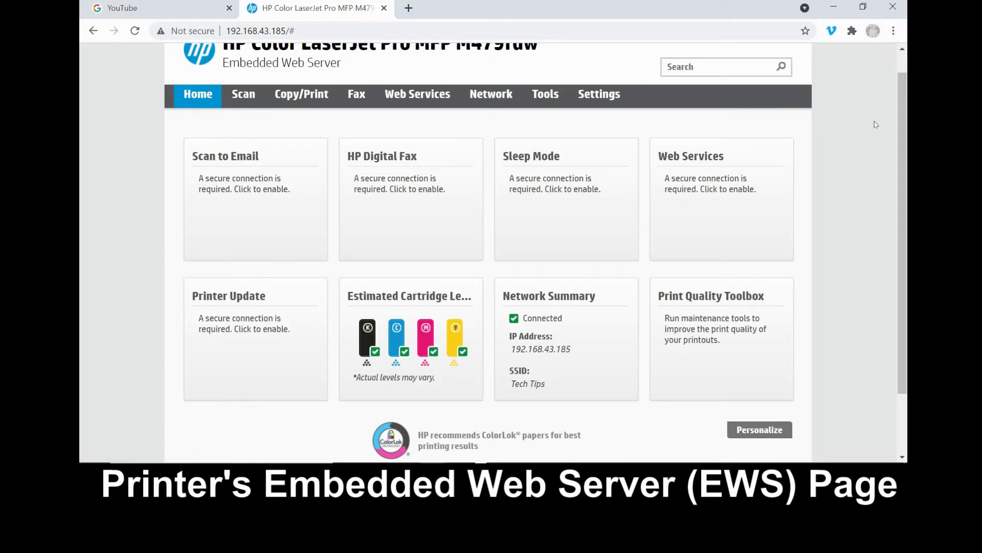
{"action": "scroll", "coordinate": [903, 85], "scroll_direction": "up", "scroll_amount": 1}
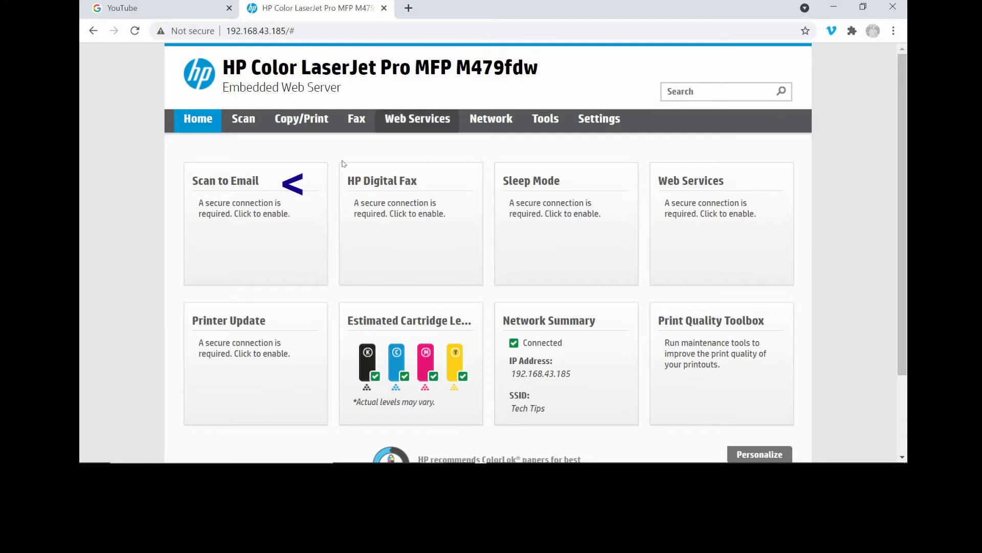
Open the Scan to Email outgoing settings on the secure page, then a new blank tab
{"action": "left_click", "coordinate": [253, 211]}
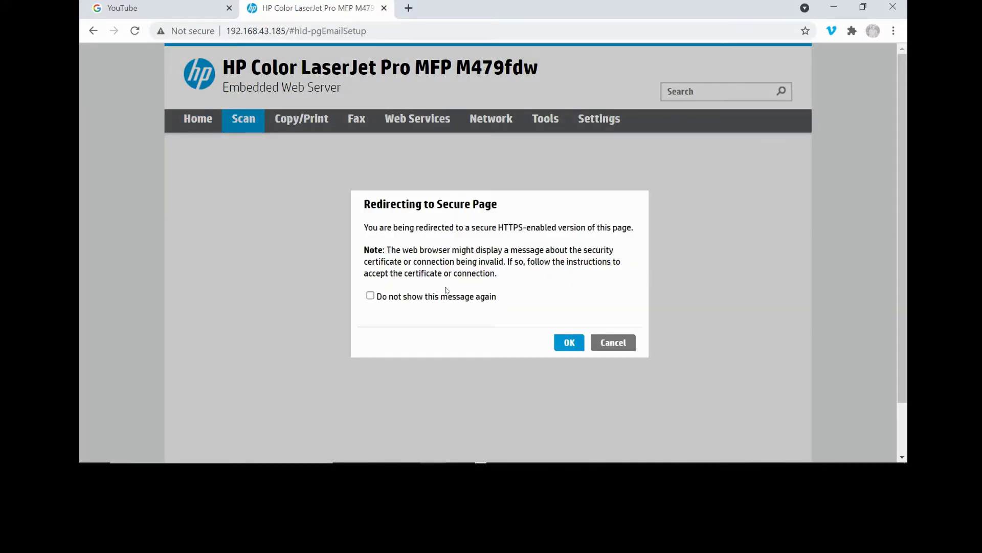
{"action": "left_click", "coordinate": [566, 344]}
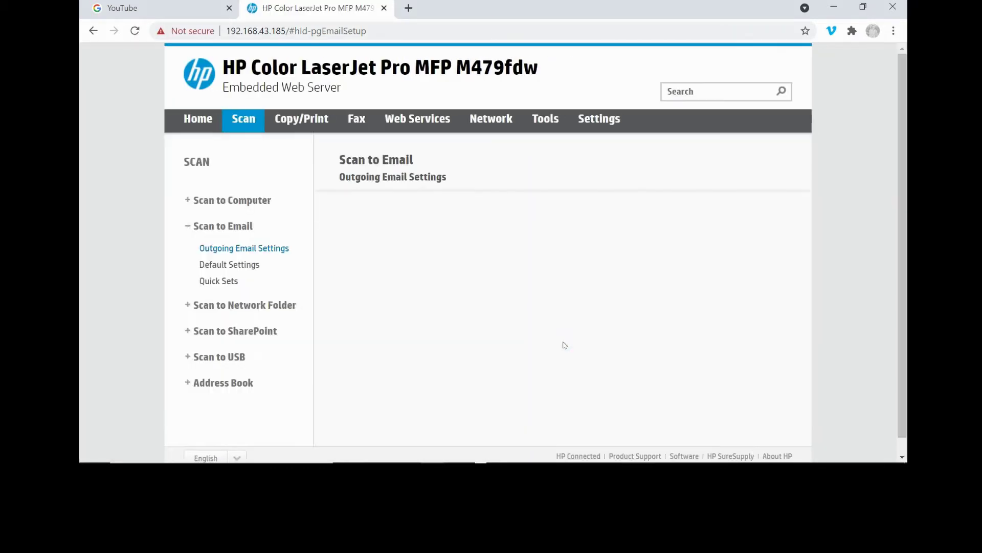
{"action": "scroll", "coordinate": [565, 345], "scroll_direction": "down", "scroll_amount": 3}
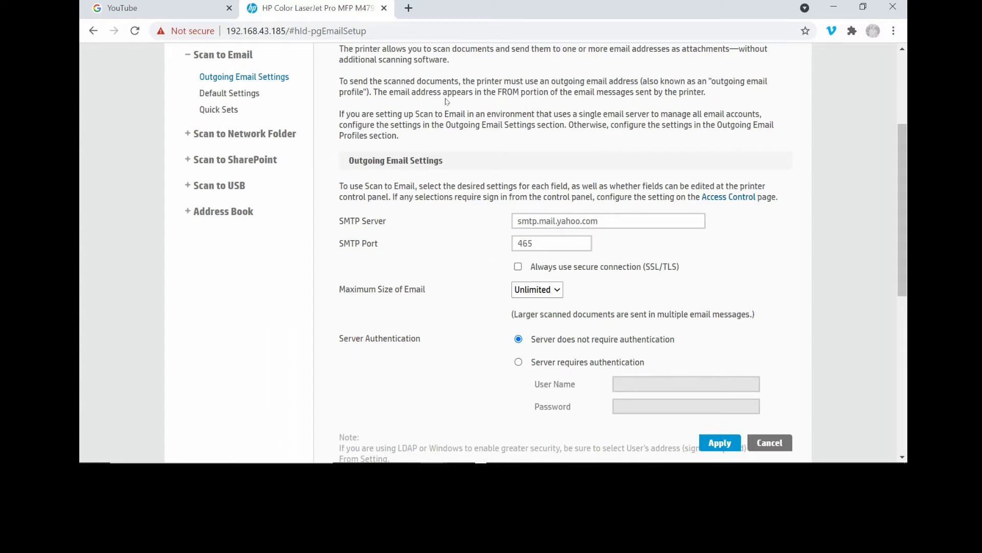
{"action": "left_click", "coordinate": [408, 8]}
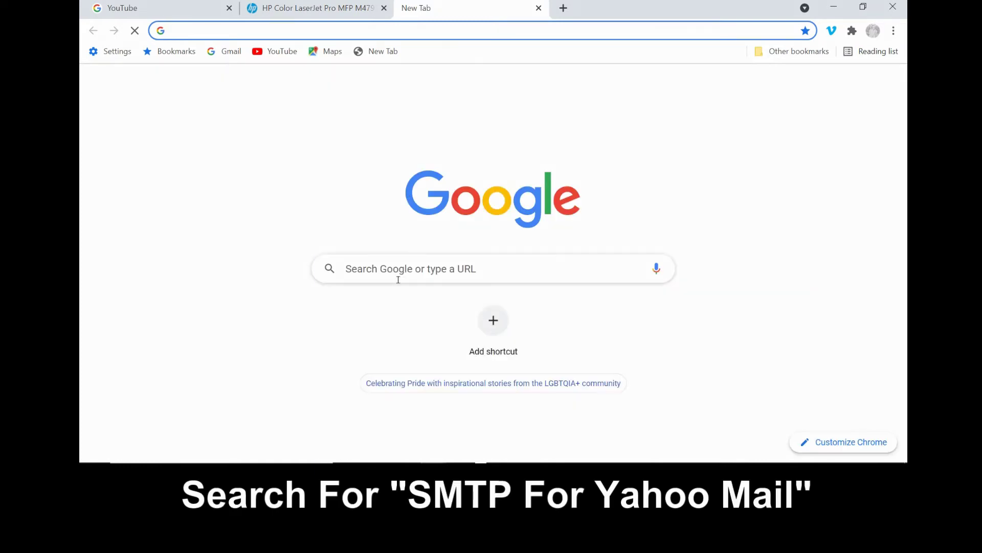
Search 'smtp for yahoo mail' to confirm smtp.mail.yahoo.com, port 465, SSL/TLS, then return to the printer
{"action": "left_click", "coordinate": [398, 279]}
{"action": "type", "text": "sm"}
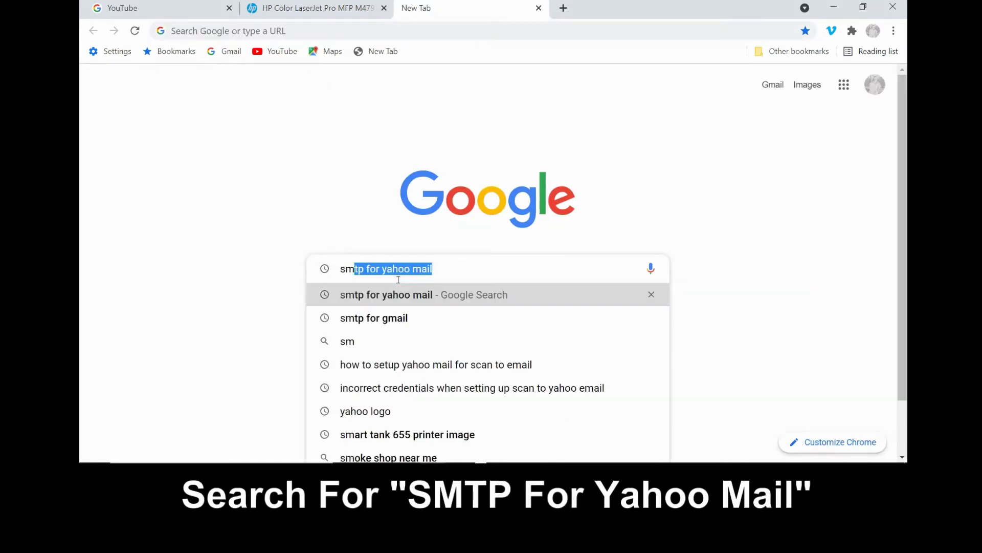
{"action": "type", "text": "tp for "}
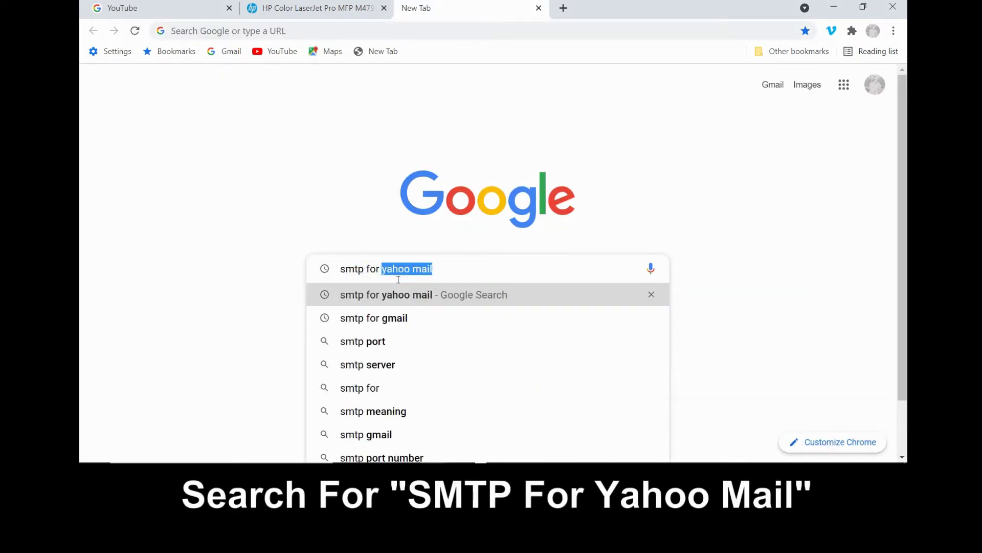
{"action": "type", "text": "yahoo mail"}
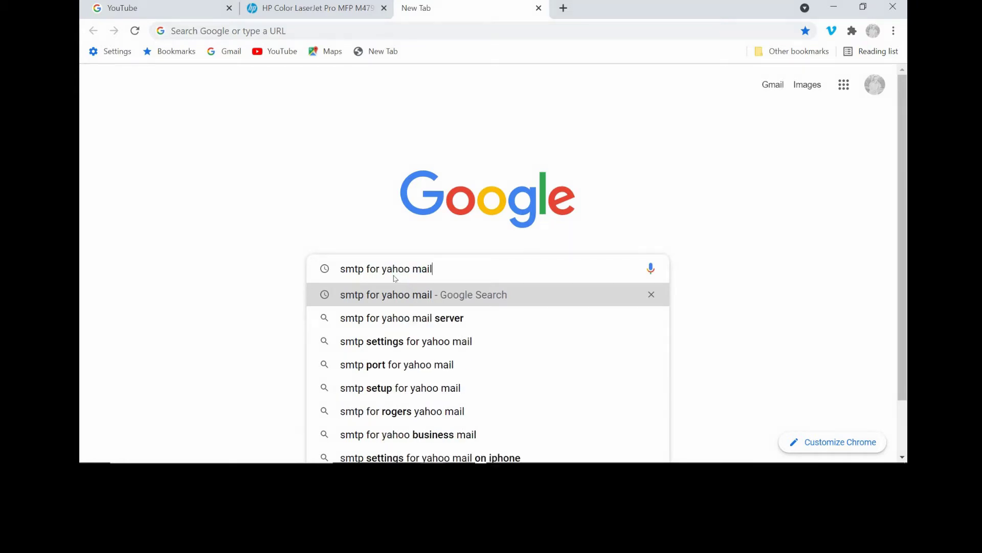
{"action": "key", "text": "Return"}
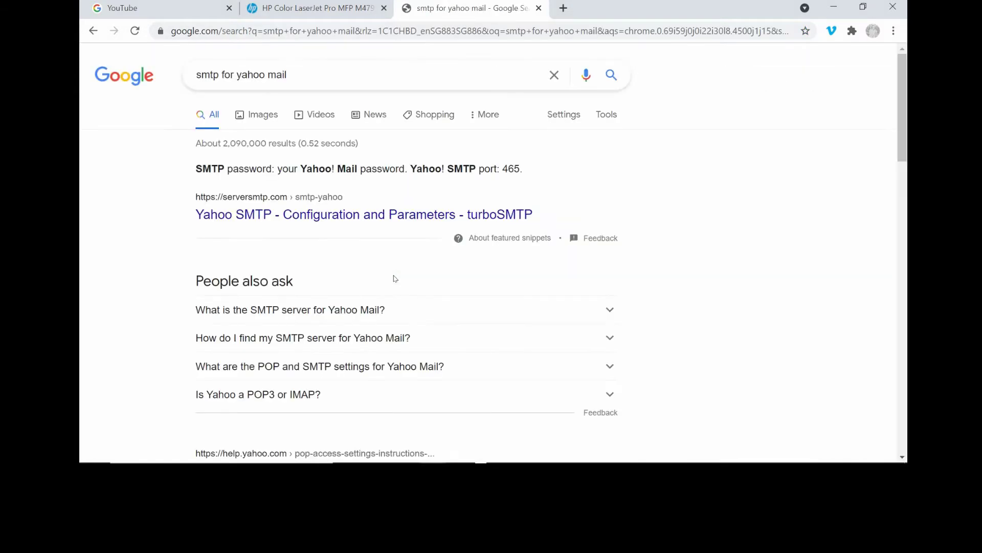
{"action": "left_click", "coordinate": [365, 307]}
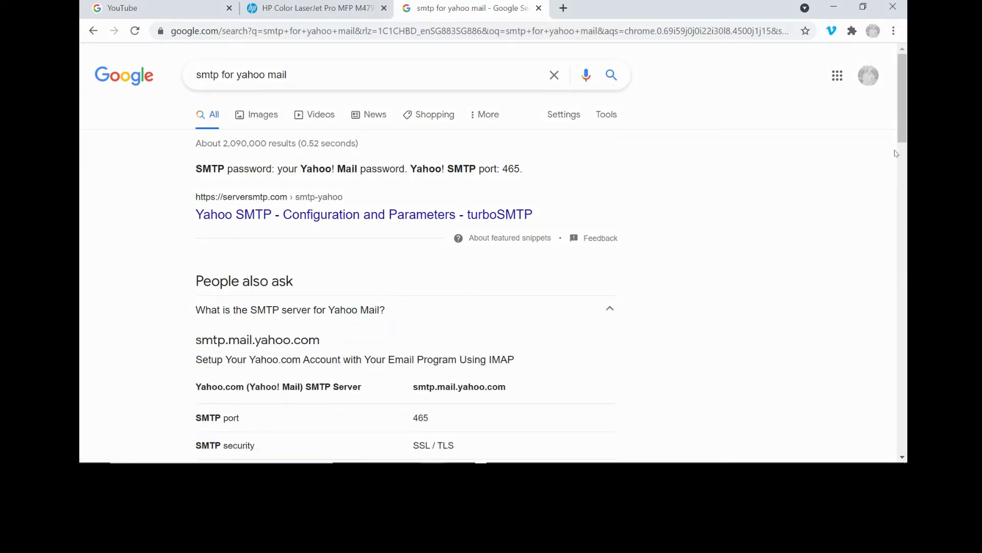
{"action": "left_click_drag", "start_coordinate": [901, 131], "coordinate": [885, 174]}
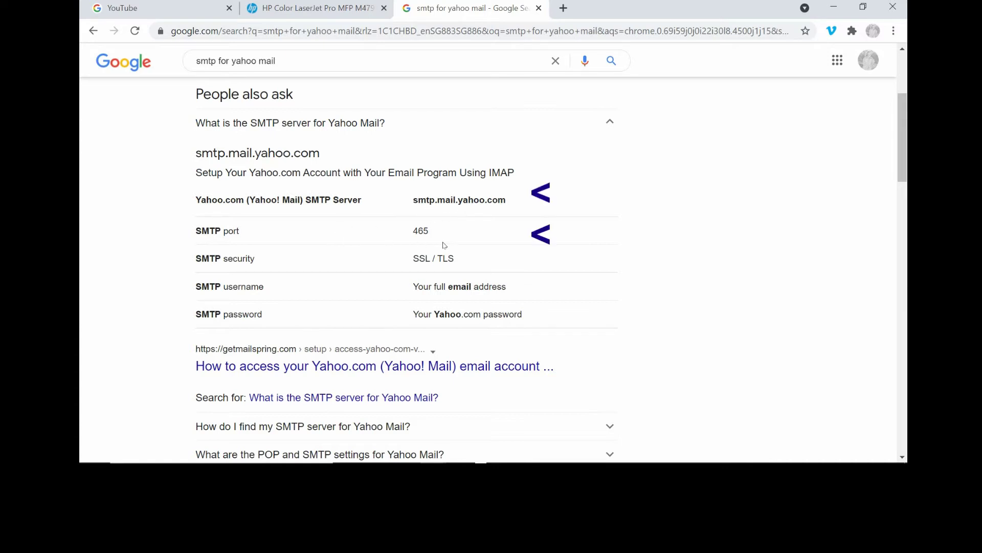
{"action": "left_click", "coordinate": [329, 6]}
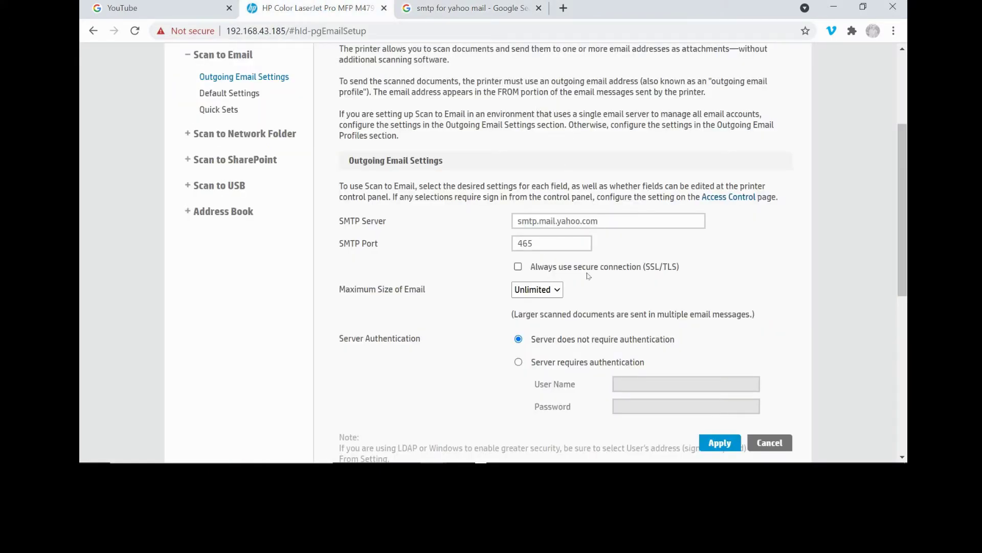
Enable 'Always use secure connection (SSL/TLS)' and add a new outgoing email profile
{"action": "left_click", "coordinate": [518, 266]}
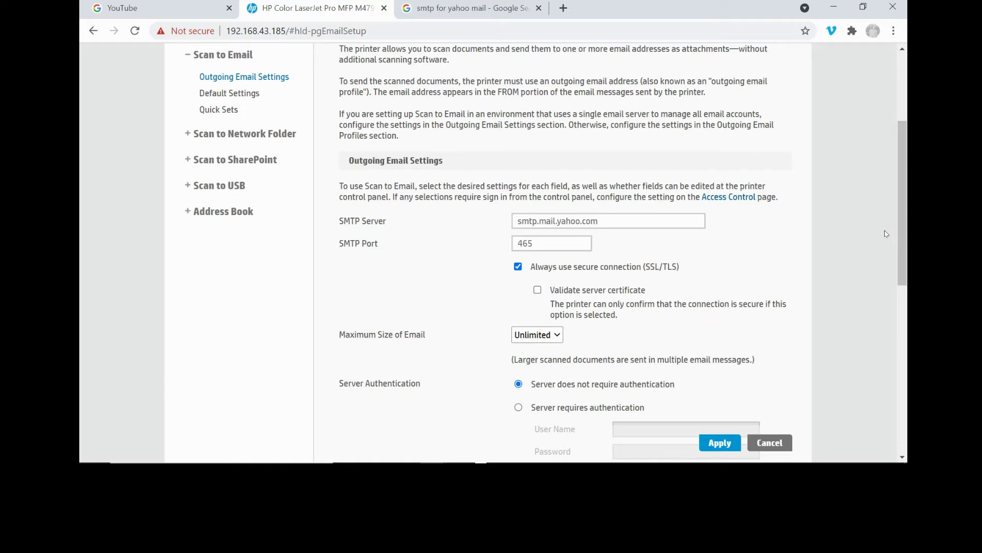
{"action": "scroll", "coordinate": [886, 240], "scroll_direction": "down", "scroll_amount": 2}
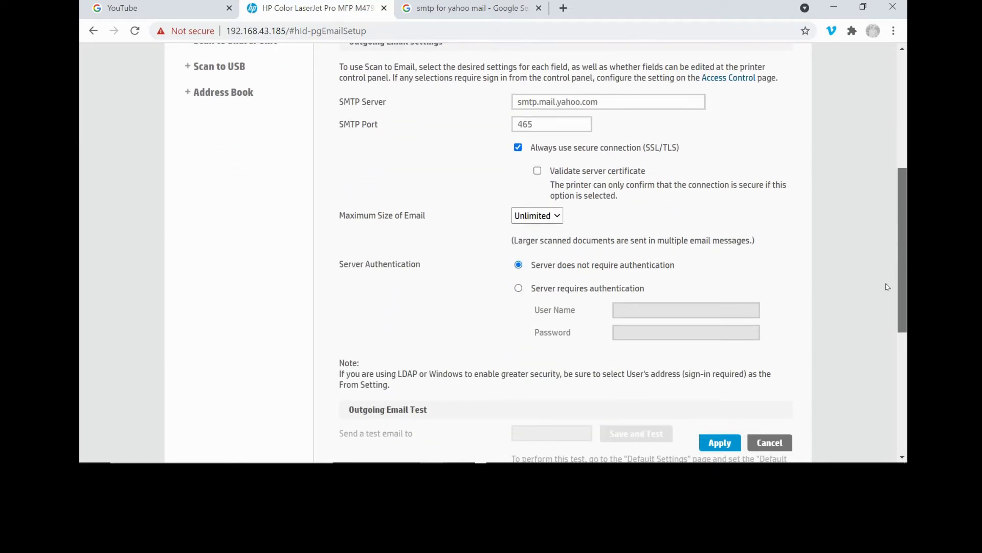
{"action": "scroll", "coordinate": [886, 287], "scroll_direction": "down", "scroll_amount": 2}
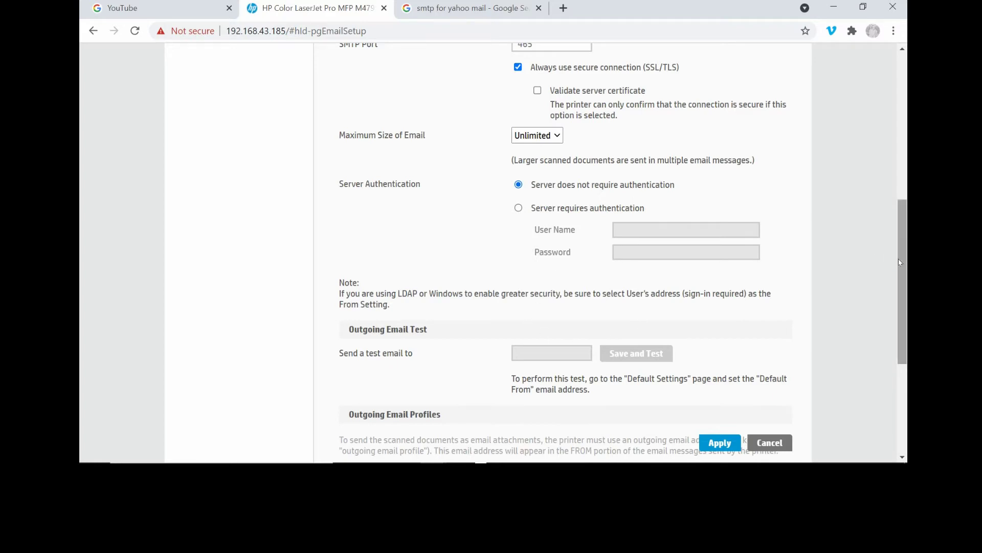
{"action": "scroll", "coordinate": [900, 262], "scroll_direction": "down", "scroll_amount": 3}
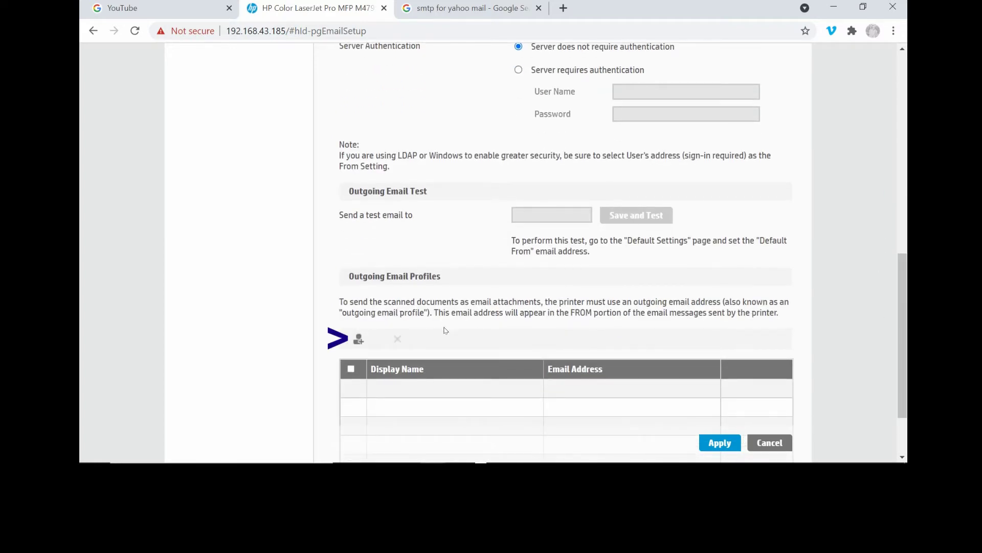
{"action": "left_click", "coordinate": [359, 339]}
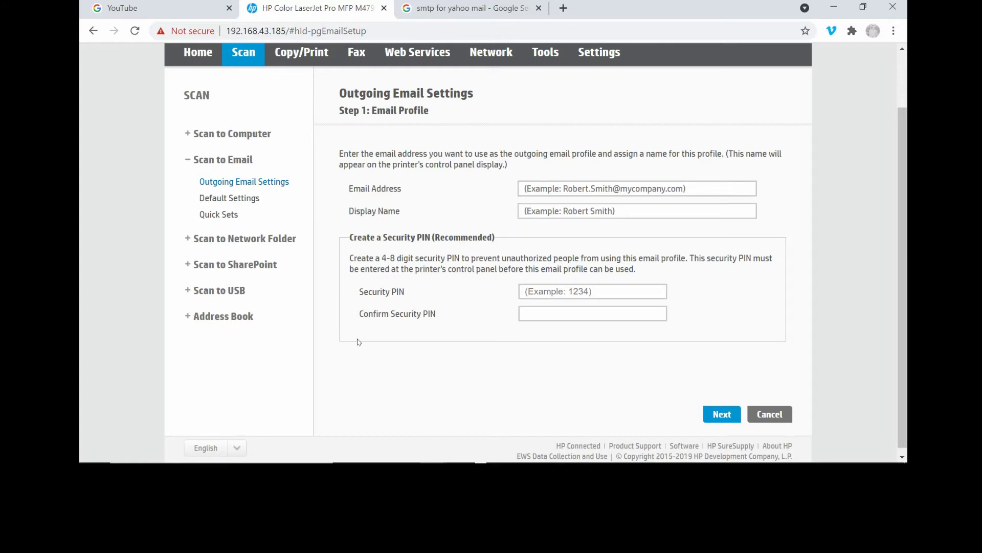
Enter the Yahoo email address and display name 'Tech Tips Yahoo', then proceed to SMTP settings
{"action": "left_click", "coordinate": [599, 196]}
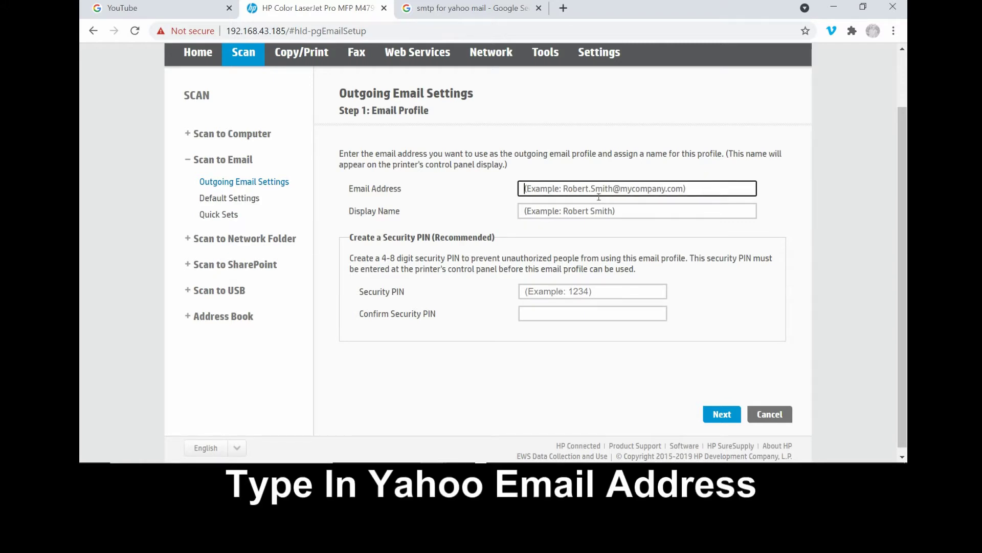
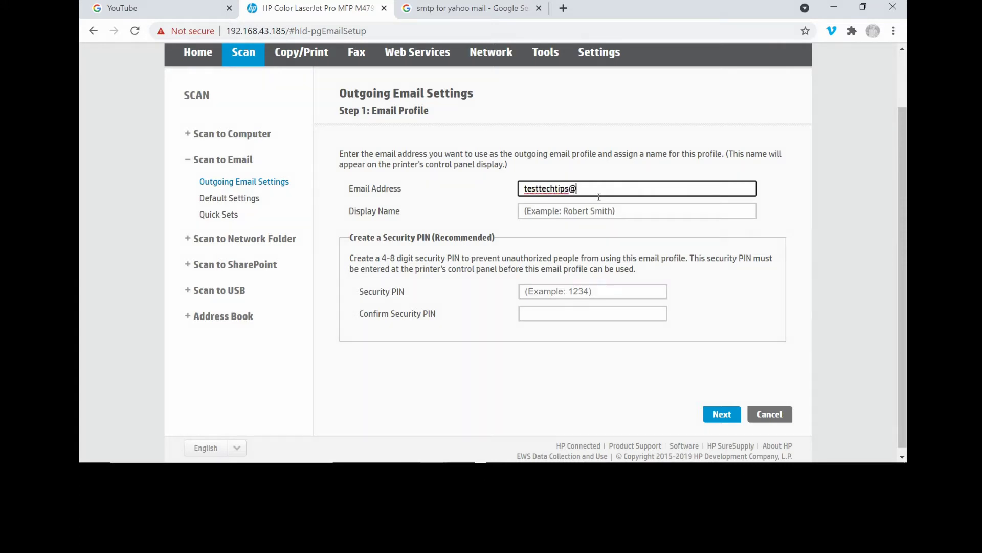
{"action": "key", "text": "Tab"}
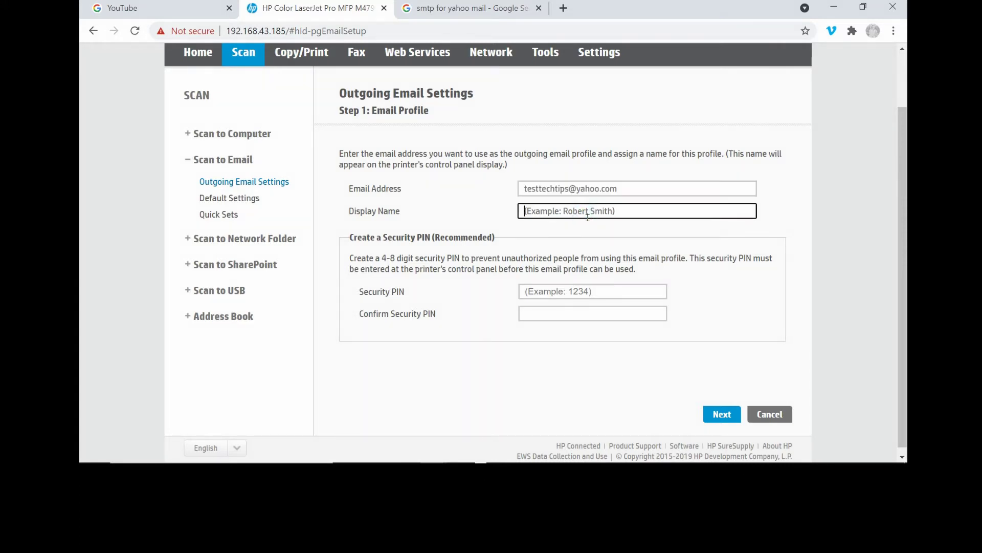
{"action": "type", "text": "Tech Tips Yahoo"}
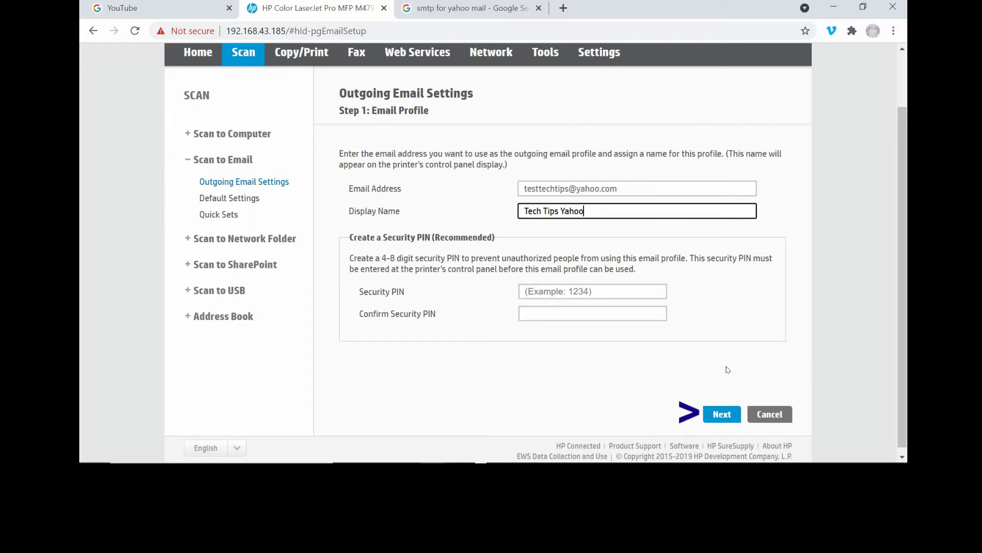
{"action": "left_click", "coordinate": [719, 416]}
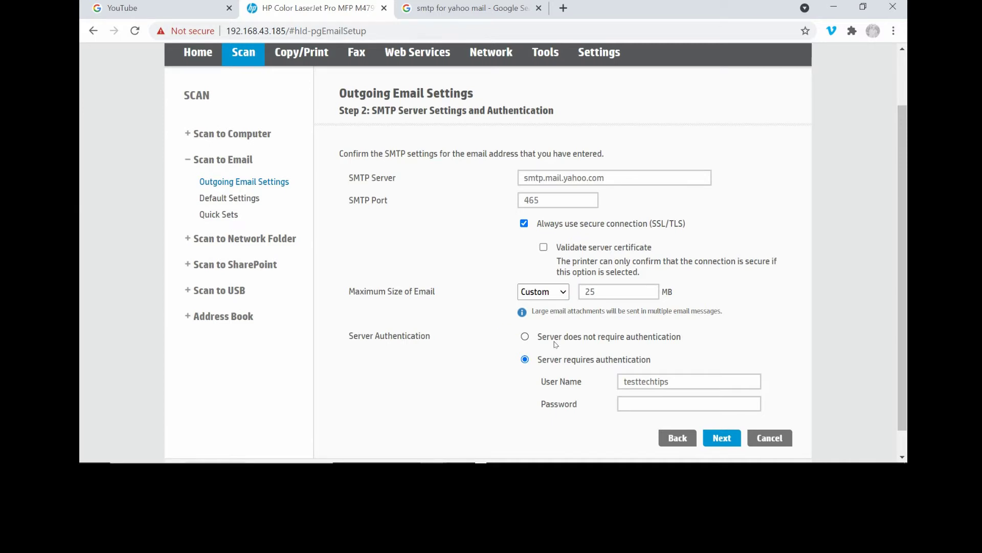
Choose 'Server does not require authentication' and advance through Setup Configuration to the Summary
{"action": "left_click", "coordinate": [556, 343]}
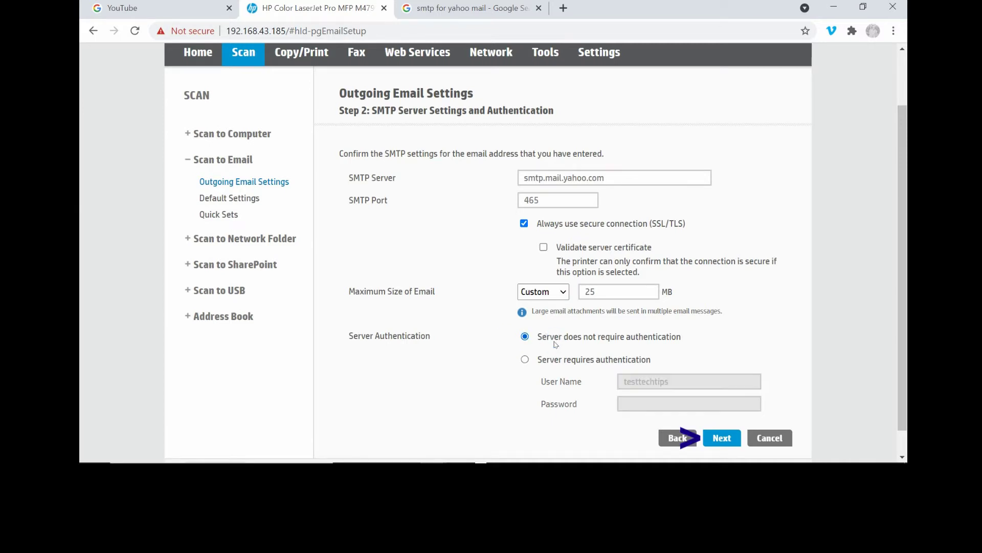
{"action": "left_click", "coordinate": [715, 438]}
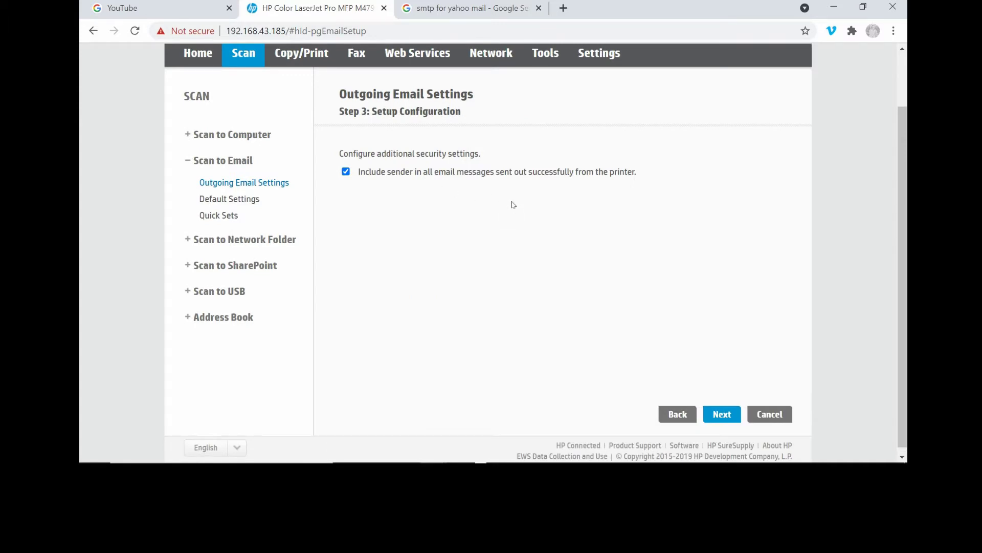
{"action": "left_click", "coordinate": [720, 413]}
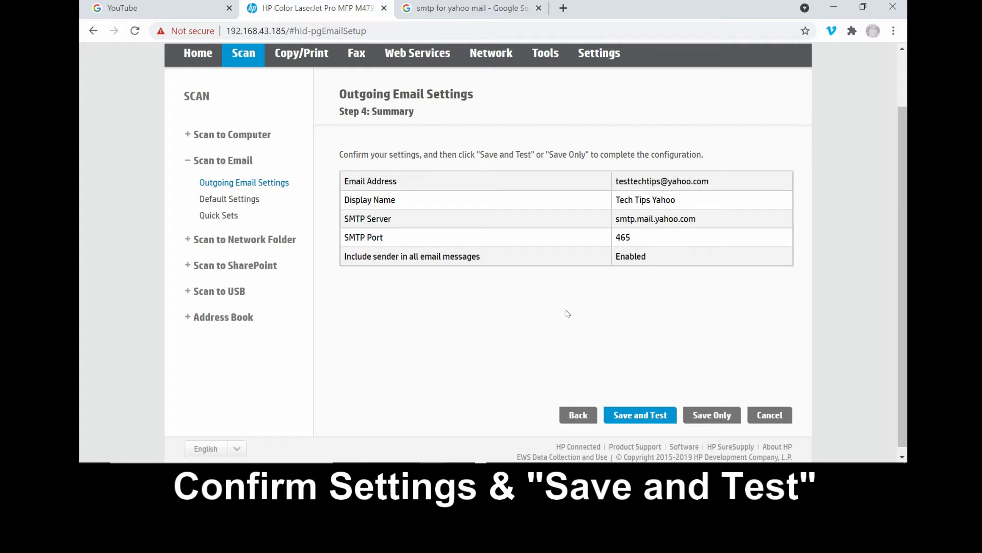
Save and test the email profile, which reports an SMTP email server error
{"action": "left_click", "coordinate": [643, 412]}
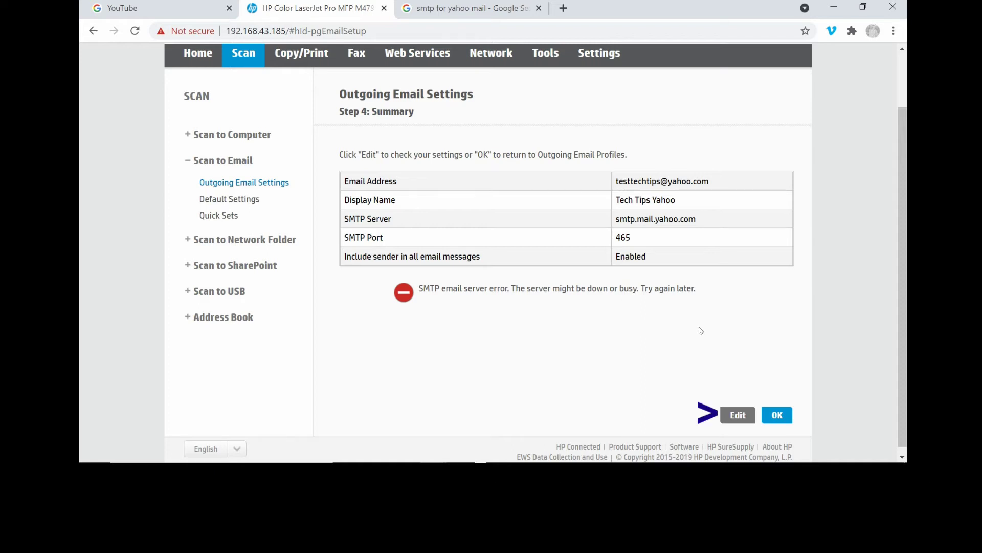
{"action": "left_click", "coordinate": [733, 418]}
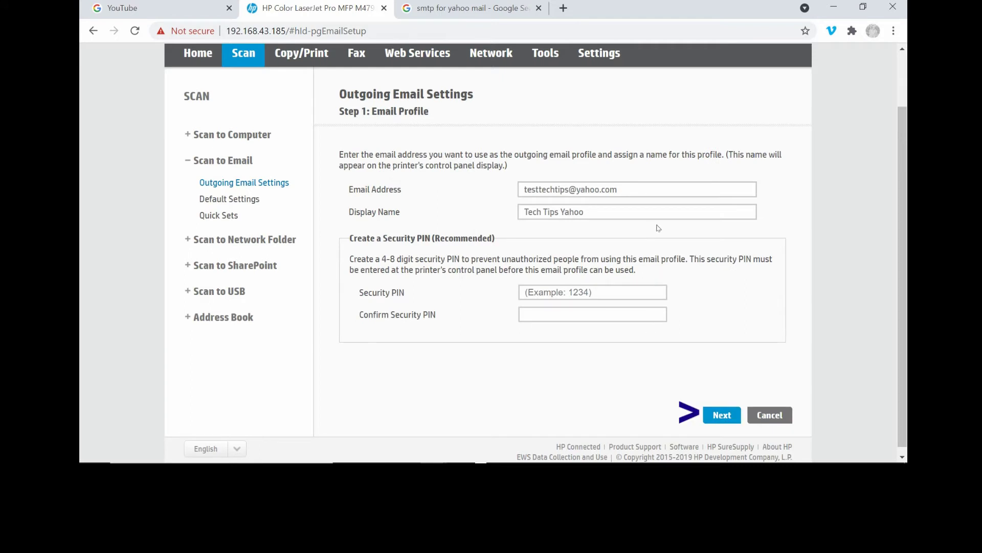
{"action": "left_click", "coordinate": [718, 415]}
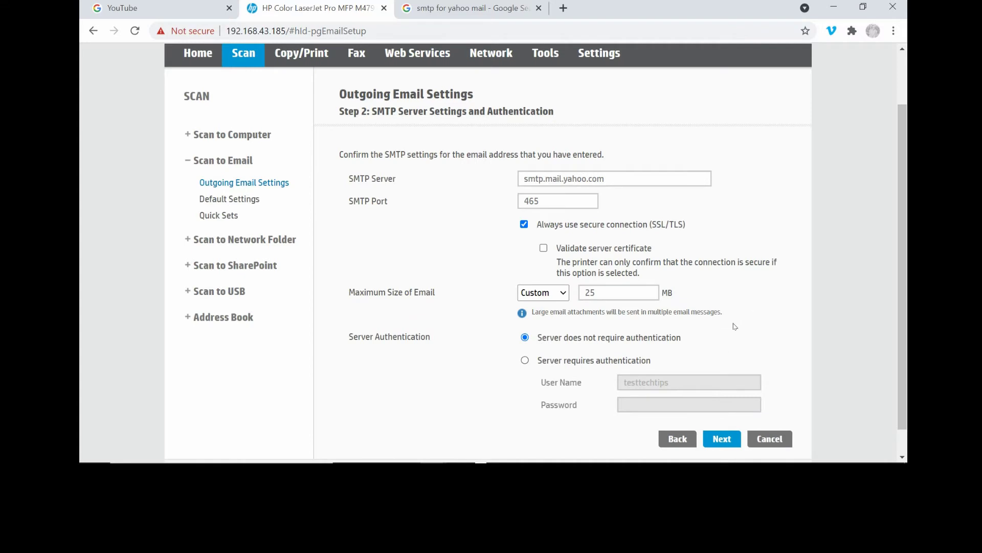
{"action": "left_click", "coordinate": [562, 364]}
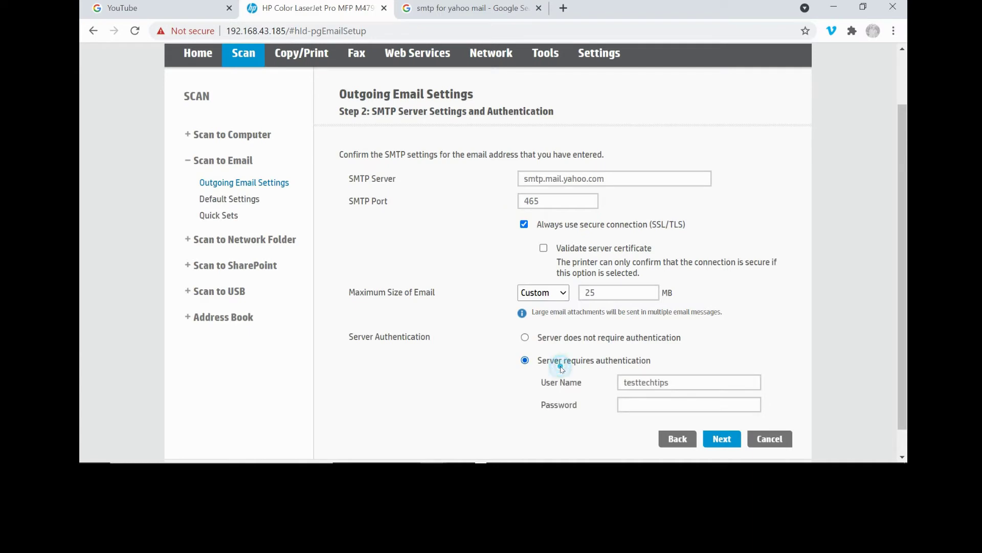
{"action": "left_click", "coordinate": [689, 384]}
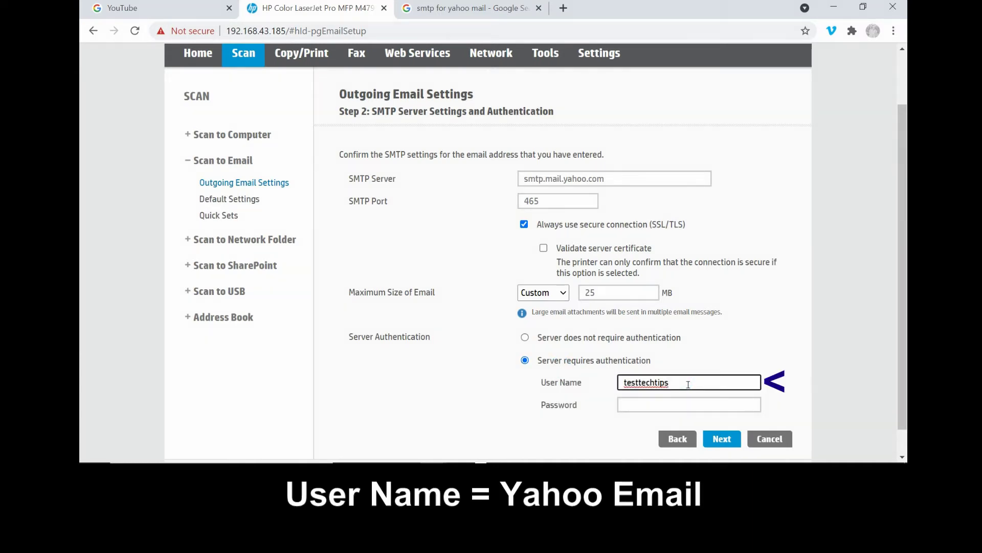
{"action": "type", "text": "@yahoo.com"}
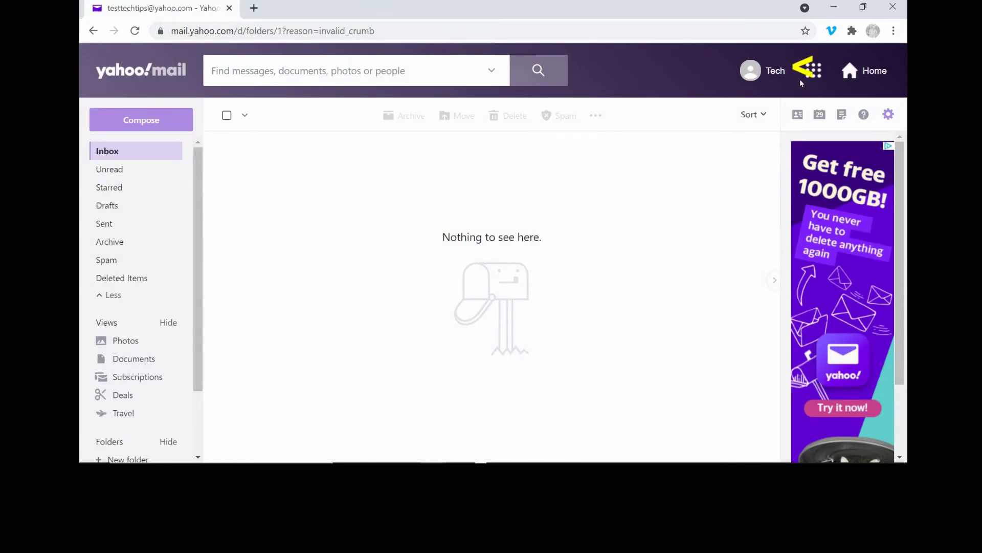
Open Yahoo Account info's Account security page, re-entering the account username and password
{"action": "left_click", "coordinate": [786, 75]}
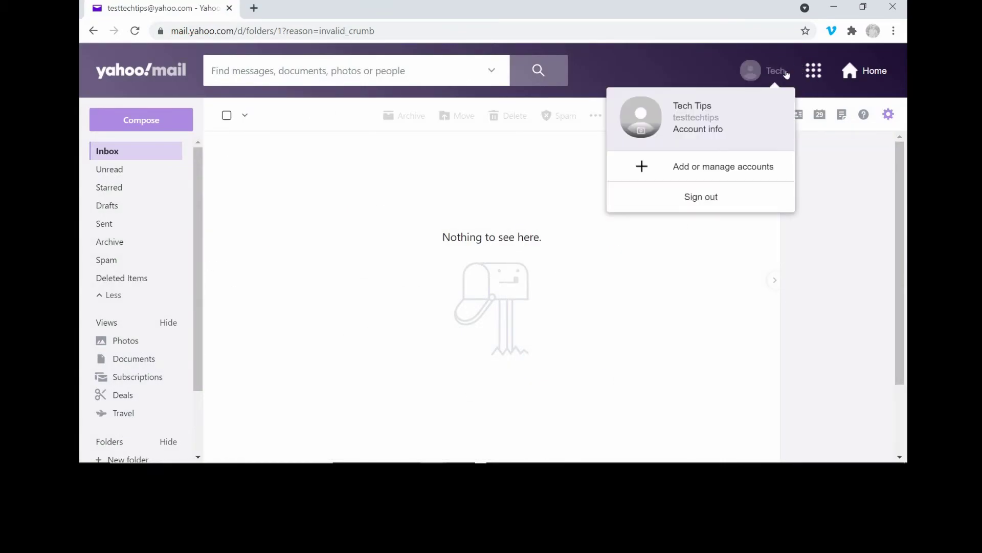
{"action": "left_click", "coordinate": [708, 134]}
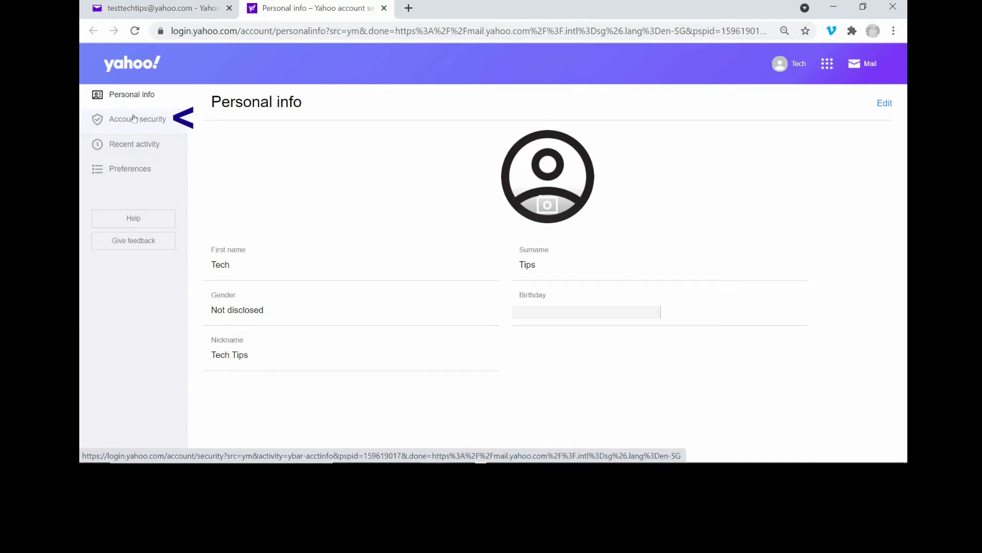
{"action": "left_click", "coordinate": [134, 119]}
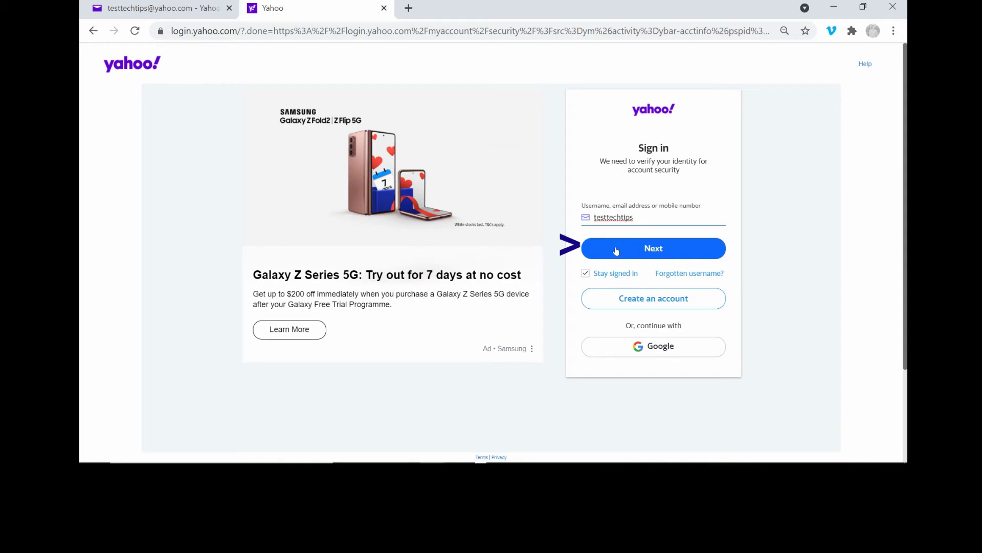
{"action": "left_click", "coordinate": [615, 249]}
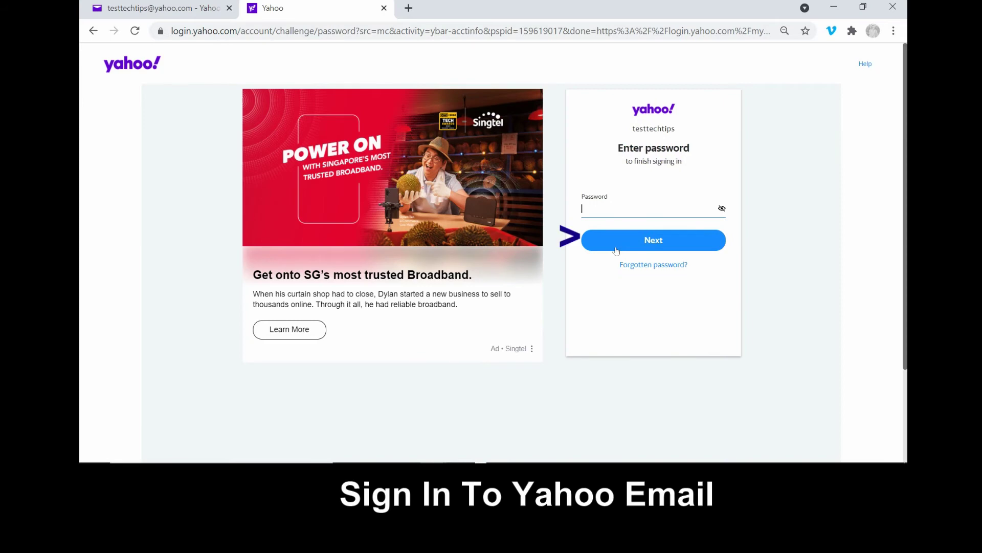
{"action": "left_click", "coordinate": [616, 240]}
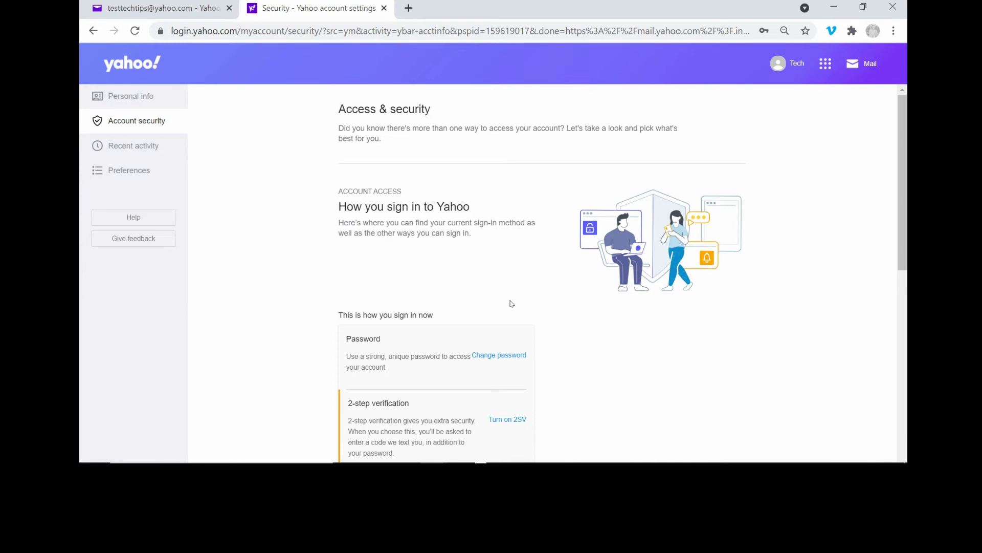
Scroll down to Other ways to sign in and choose Generate app password
{"action": "left_click_drag", "start_coordinate": [898, 213], "coordinate": [896, 236]}
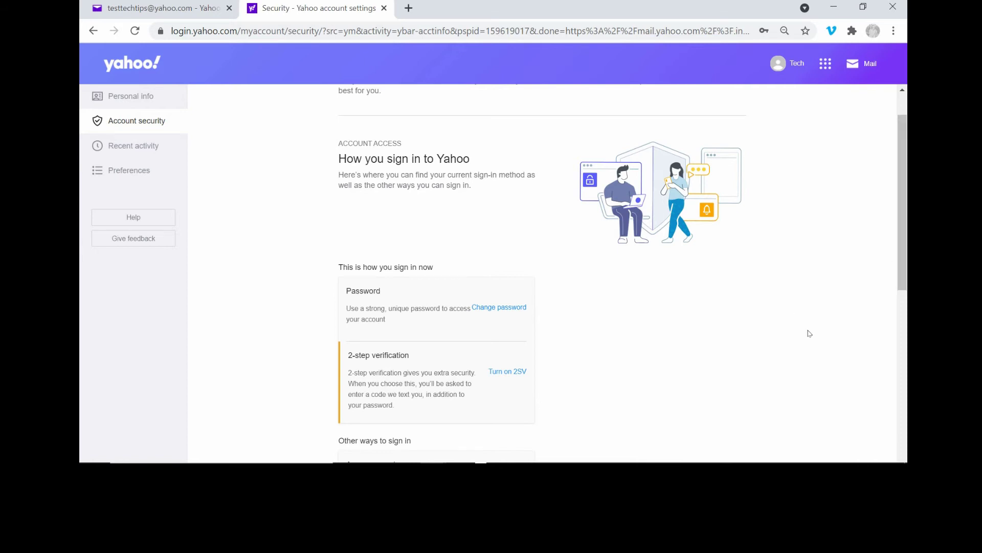
{"action": "left_click_drag", "start_coordinate": [899, 281], "coordinate": [887, 324]}
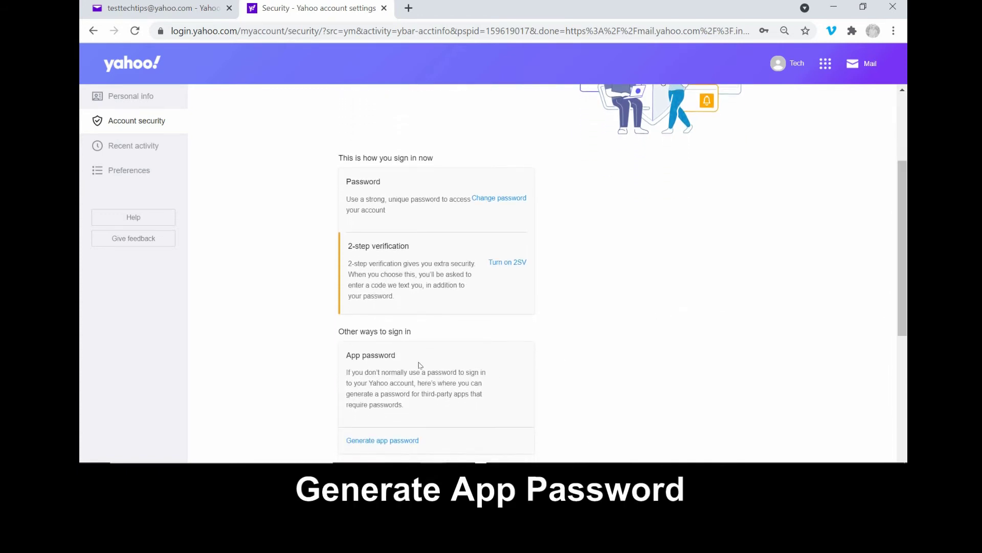
{"action": "left_click", "coordinate": [416, 441]}
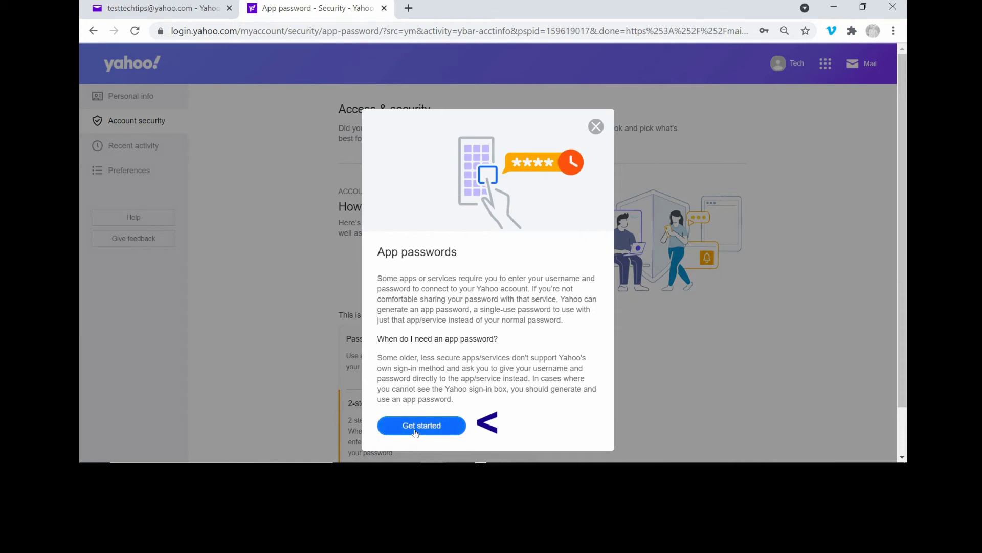
Generate a Yahoo app password named 'HP Scan to Email', copy it, and close the dialog
{"action": "left_click", "coordinate": [414, 431]}
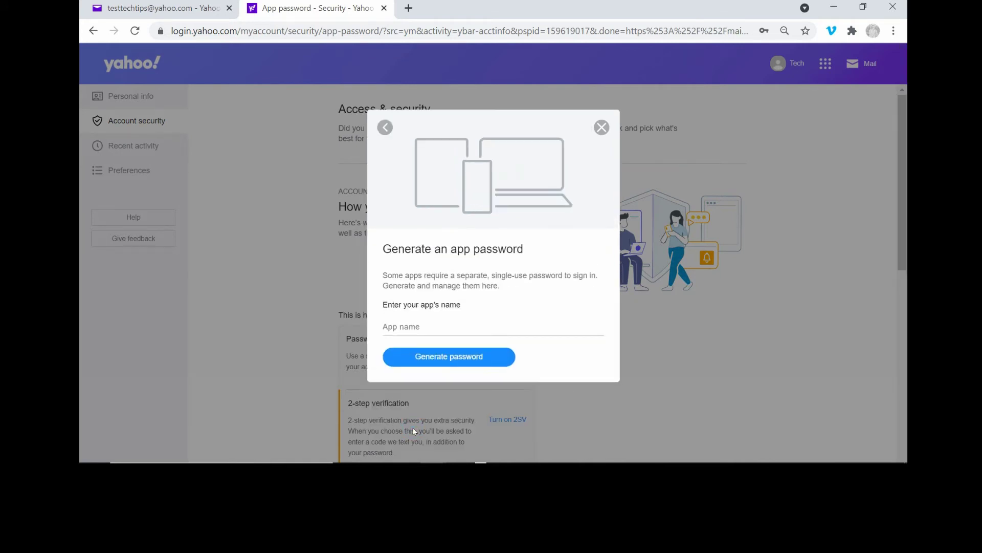
{"action": "left_click", "coordinate": [440, 339]}
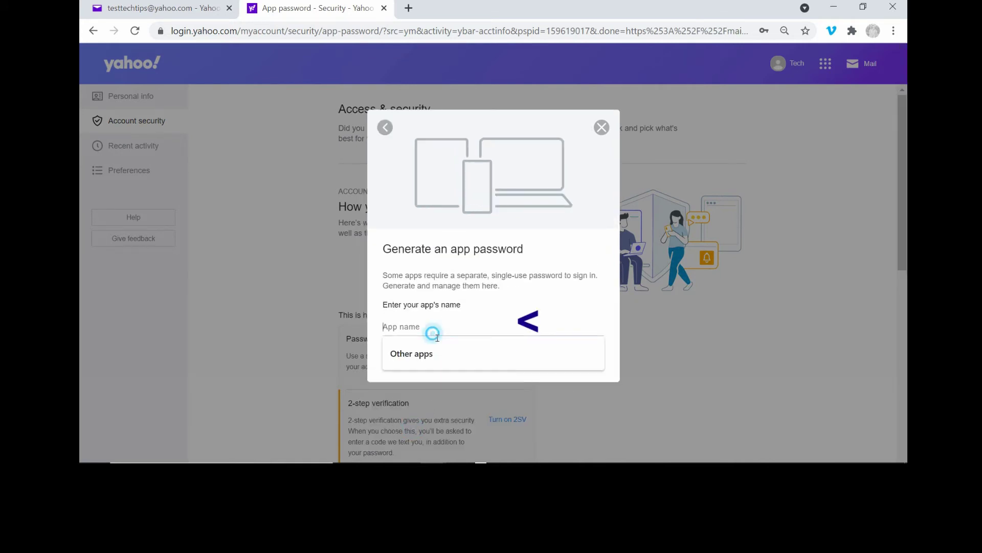
{"action": "type", "text": "H"}
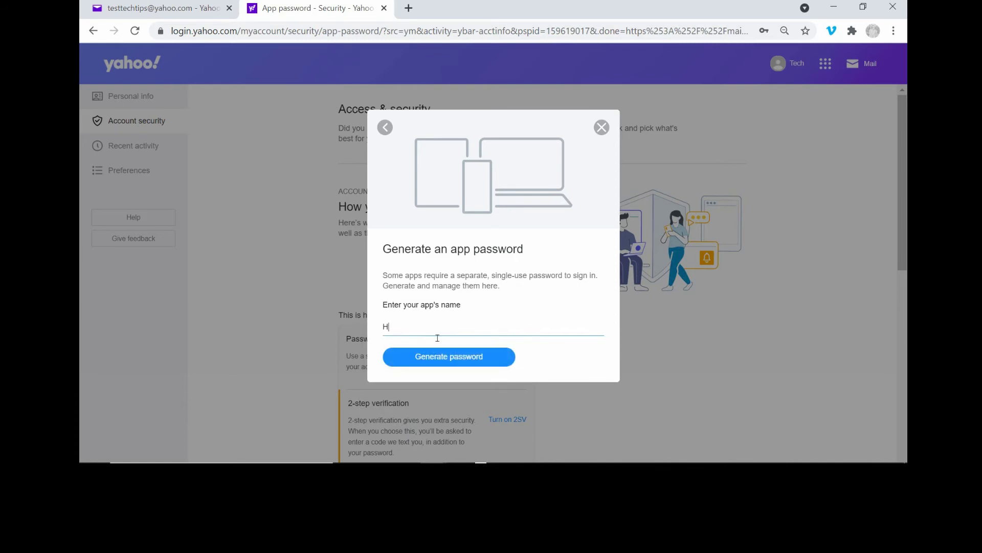
{"action": "type", "text": "p P Scan "}
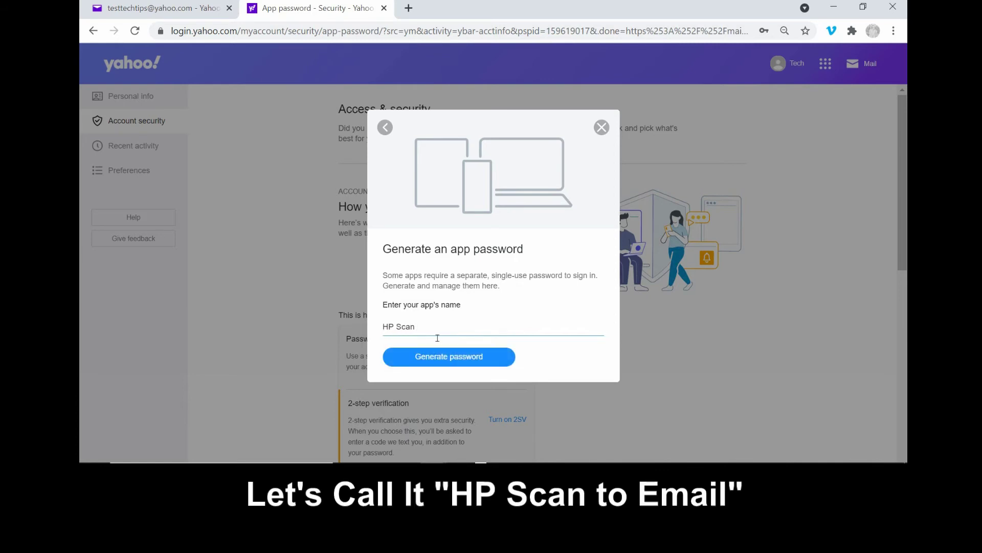
{"action": "type", "text": "to Email"}
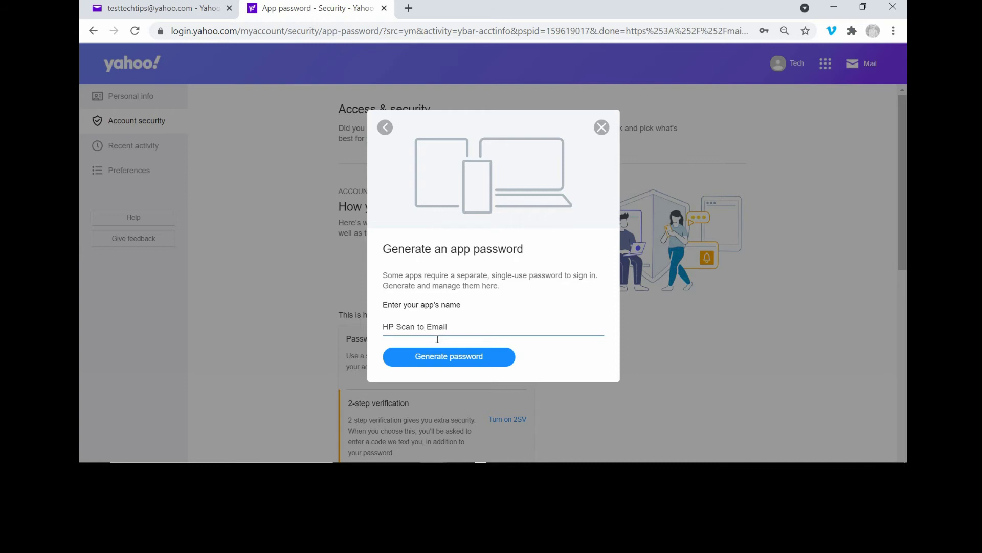
{"action": "left_click", "coordinate": [444, 357]}
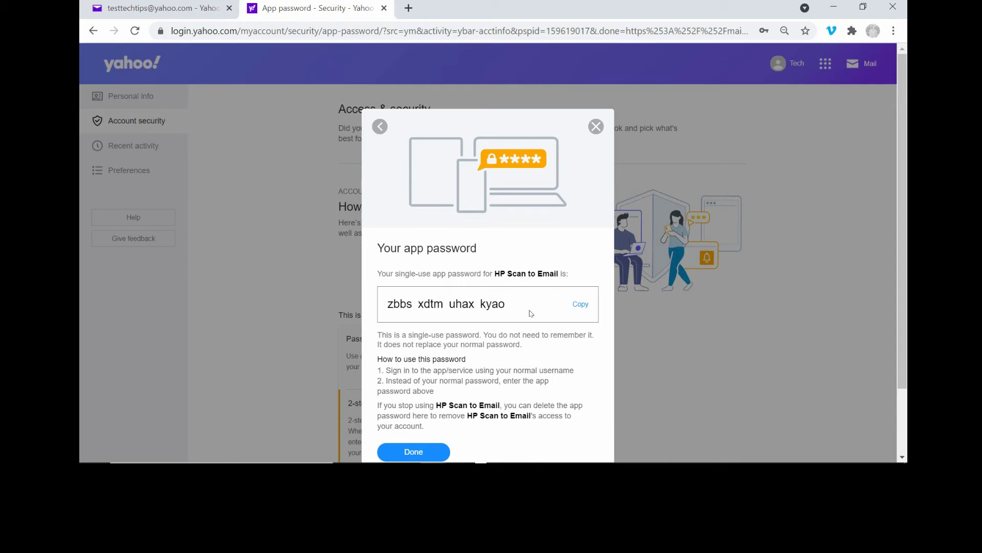
{"action": "left_click", "coordinate": [581, 304]}
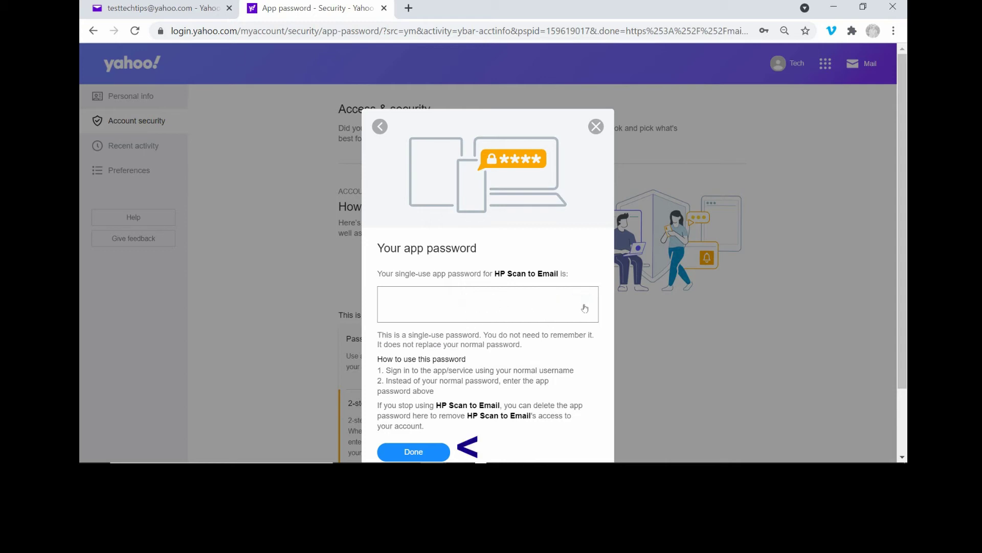
{"action": "left_click", "coordinate": [424, 455]}
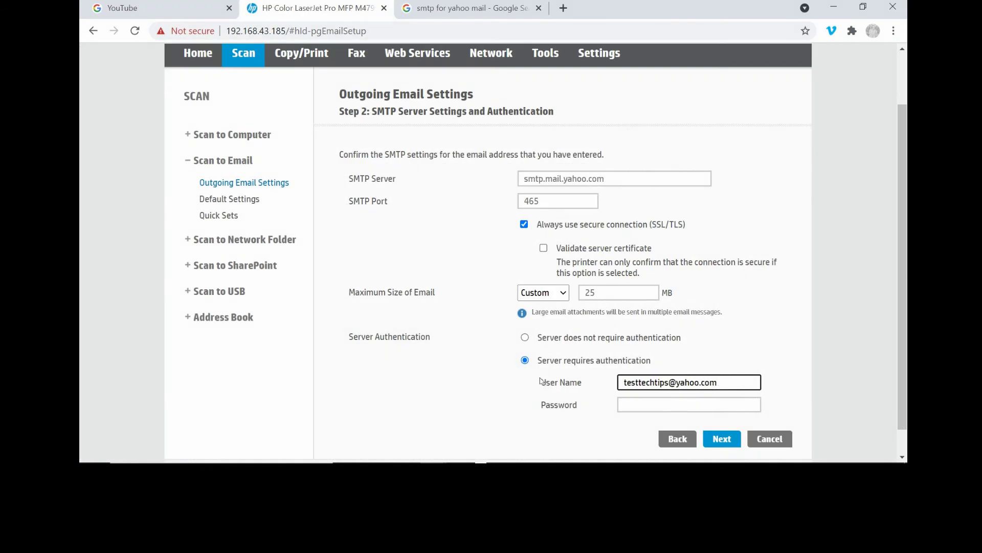
Paste the copied app password into the SMTP Password field and continue to Step 3
{"action": "left_click", "coordinate": [647, 409]}
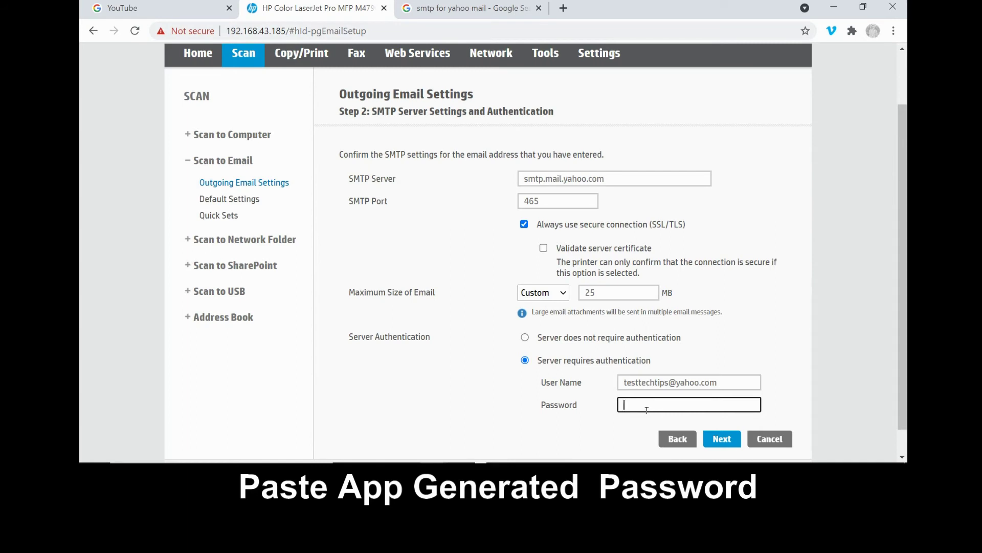
{"action": "right_click", "coordinate": [644, 407]}
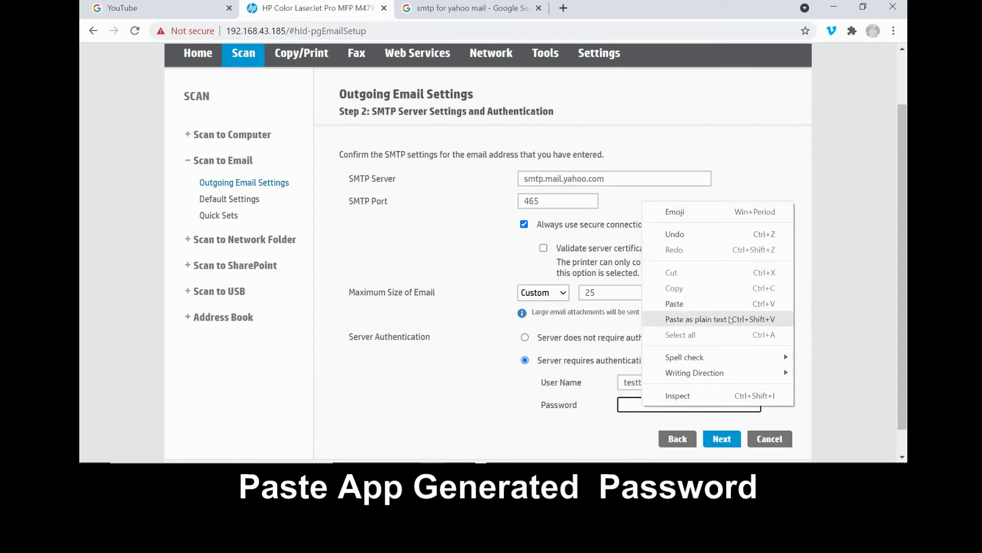
{"action": "left_click", "coordinate": [714, 301]}
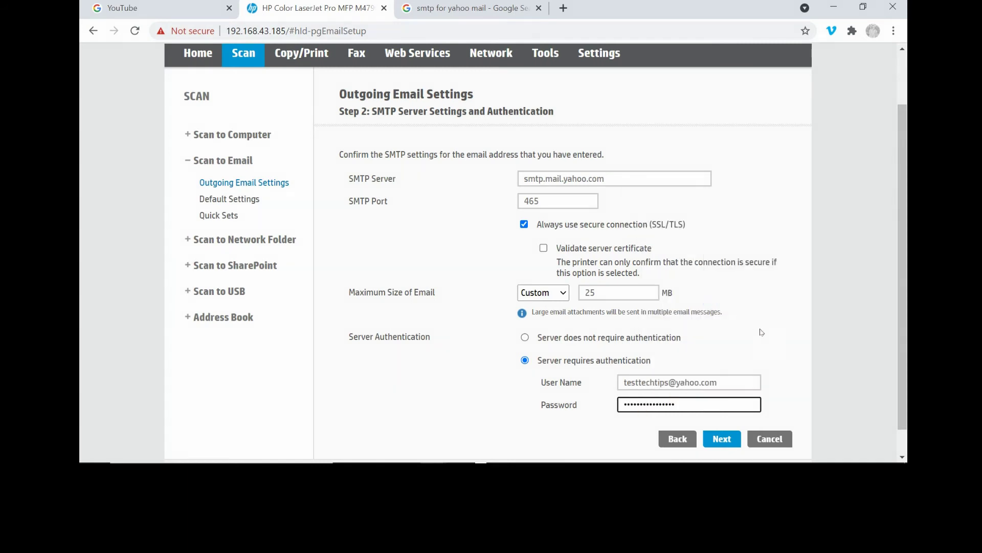
{"action": "left_click", "coordinate": [722, 438]}
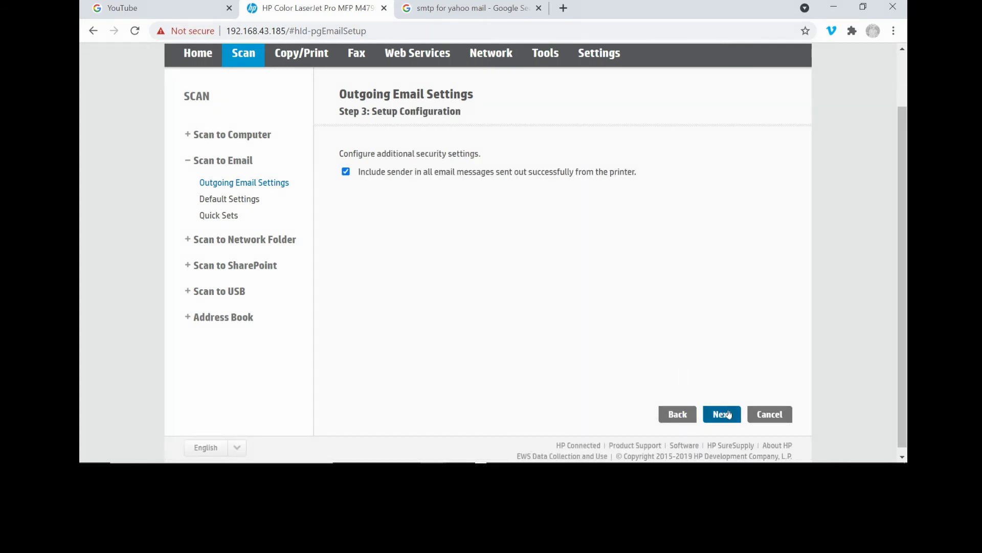
Continue past Step 3, save and test the Yahoo SMTP settings, then finish setup
{"action": "left_click", "coordinate": [728, 413]}
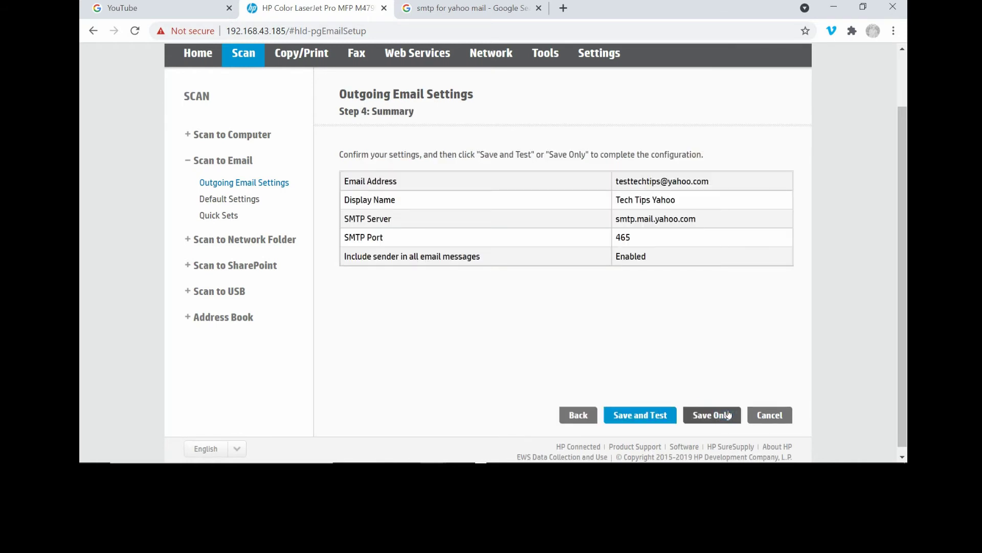
{"action": "left_click", "coordinate": [642, 419]}
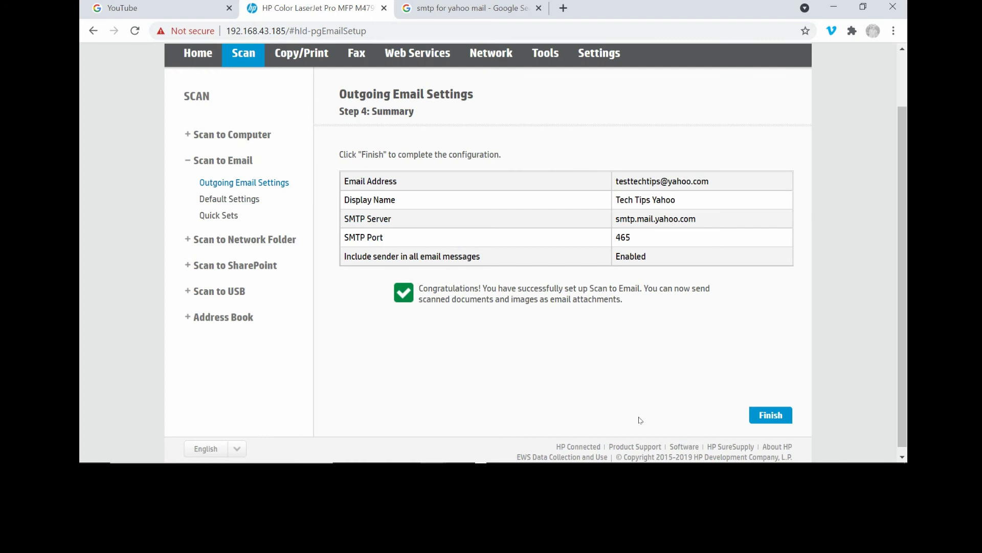
{"action": "left_click", "coordinate": [764, 421]}
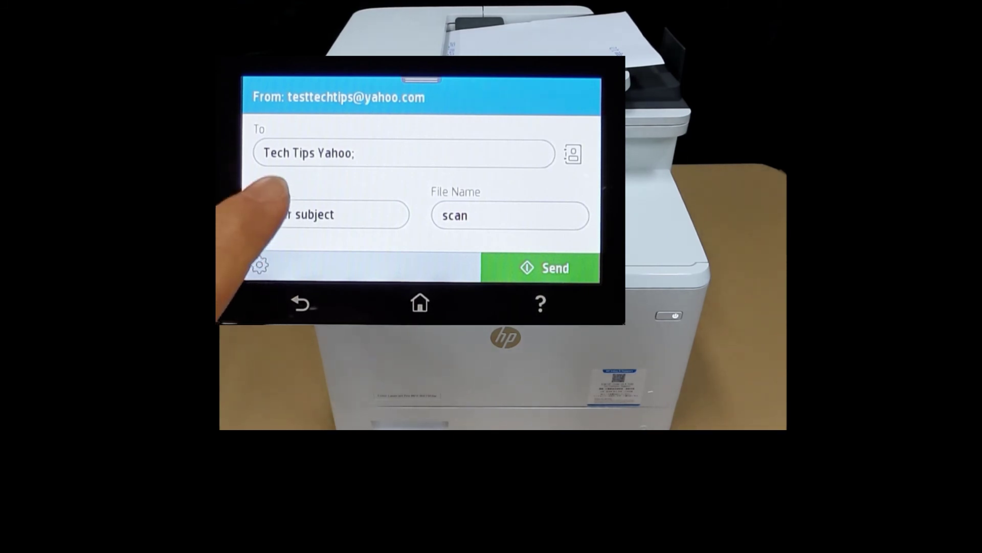
Give the scan email the subject 'test' and send it from the document feeder
{"action": "left_click", "coordinate": [312, 214]}
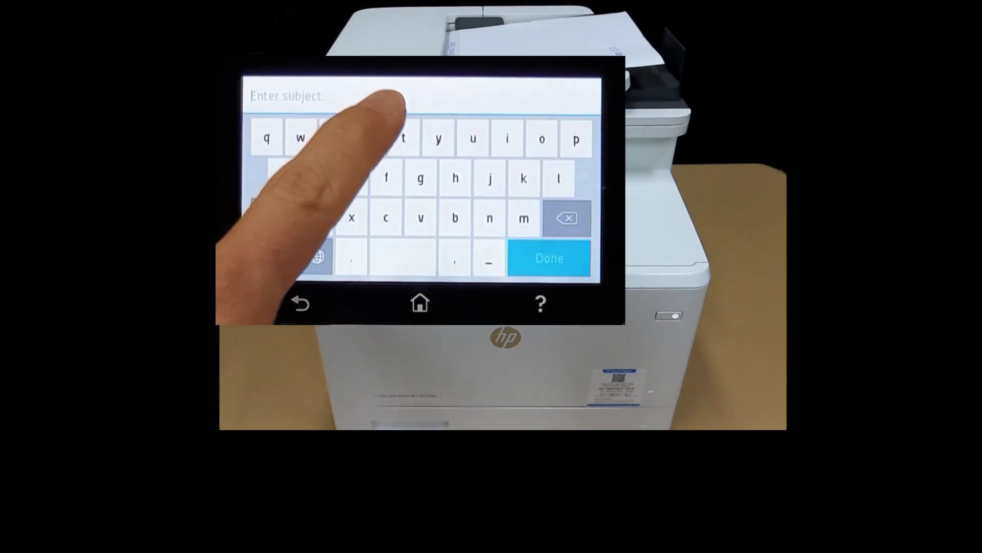
{"action": "type", "text": "te"}
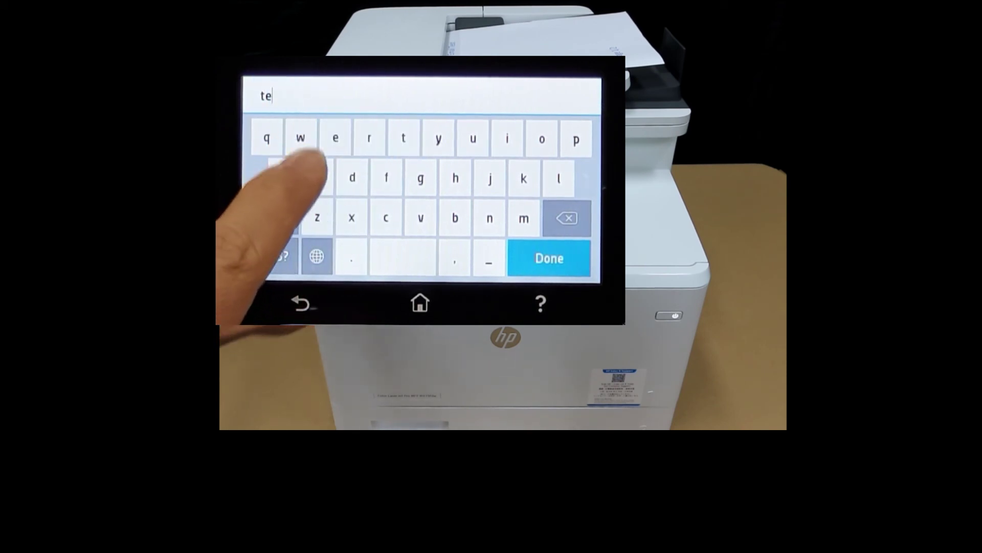
{"action": "type", "text": "s"}
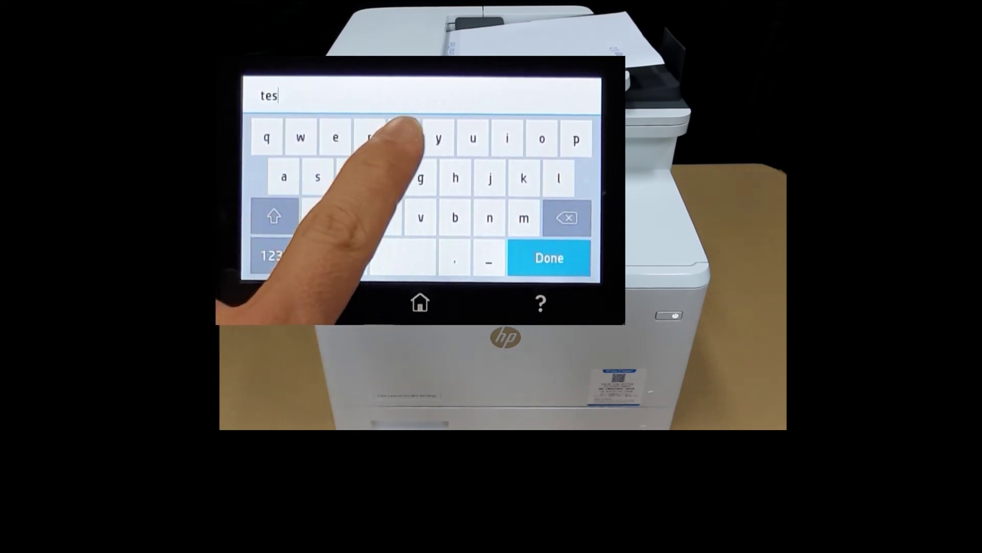
{"action": "type", "text": "t"}
{"action": "left_click", "coordinate": [552, 255]}
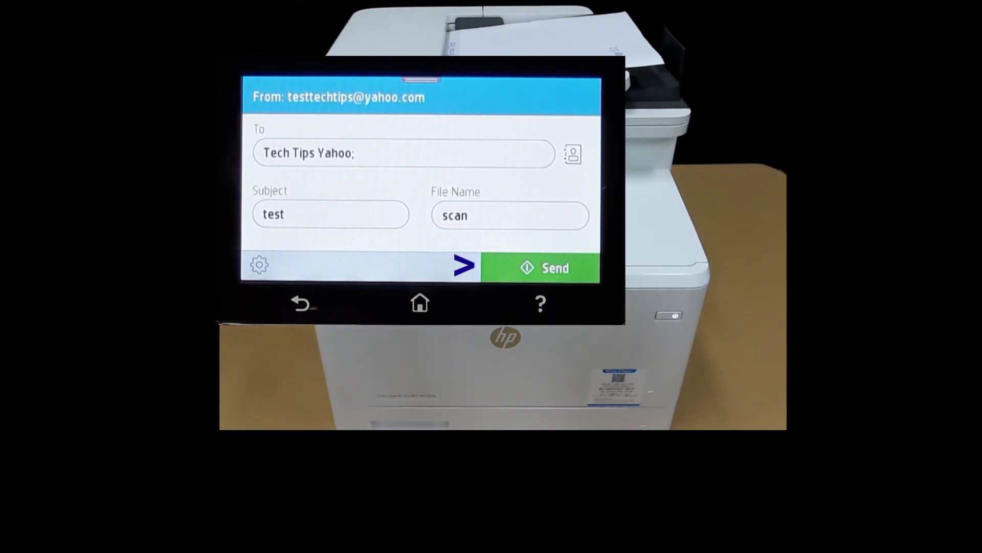
{"action": "left_click", "coordinate": [545, 267]}
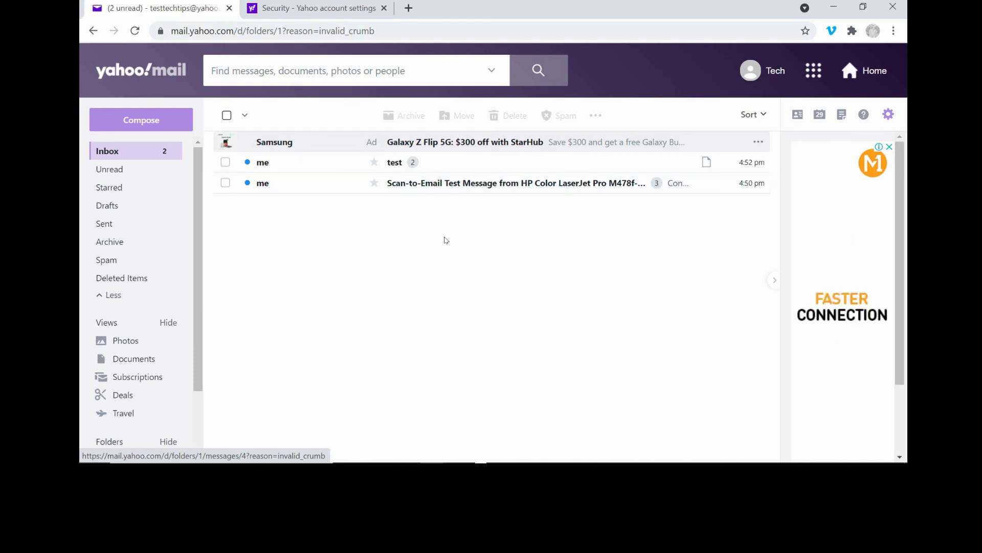
Open the 'test' email, preview scan.pdf, and scroll to its second page
{"action": "left_click", "coordinate": [401, 163]}
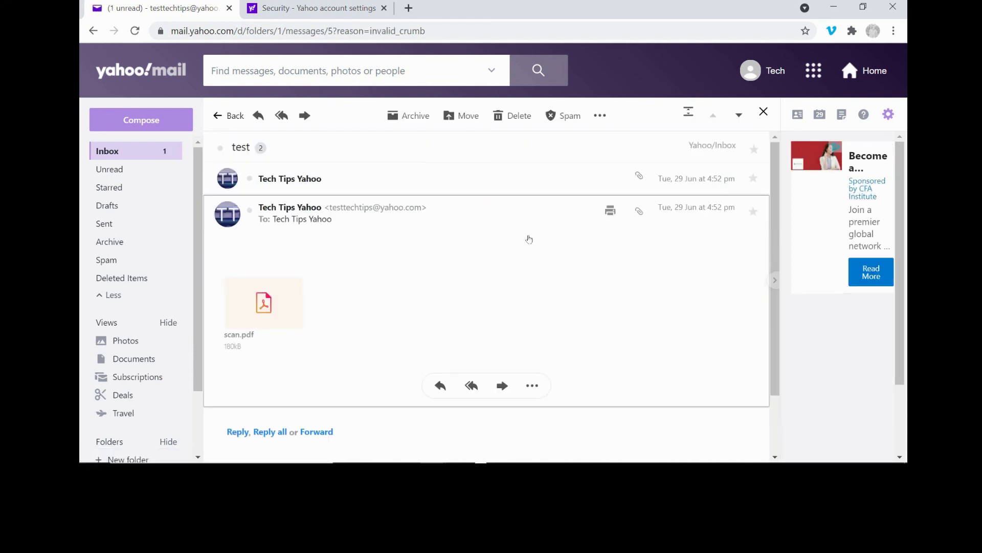
{"action": "left_click", "coordinate": [247, 319]}
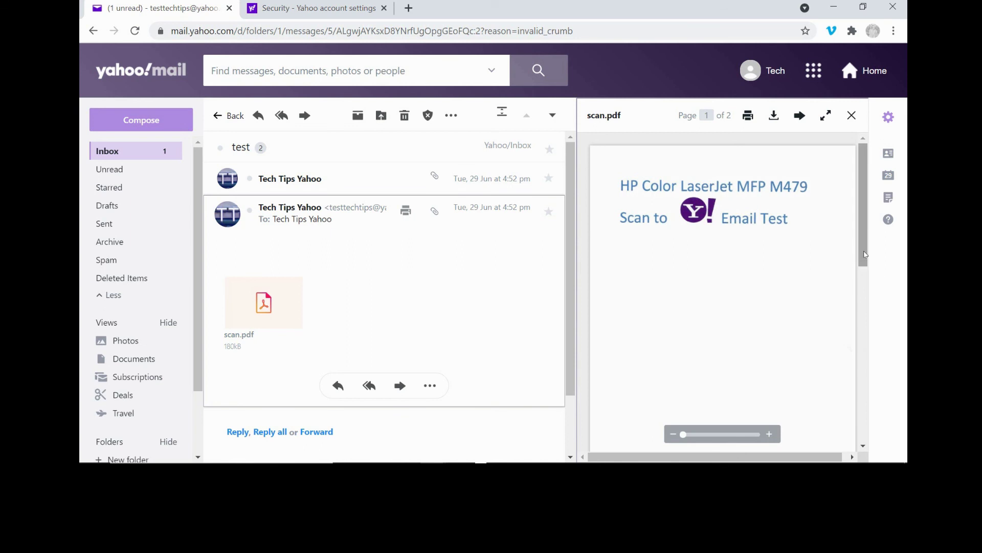
{"action": "left_click_drag", "start_coordinate": [865, 254], "coordinate": [871, 438]}
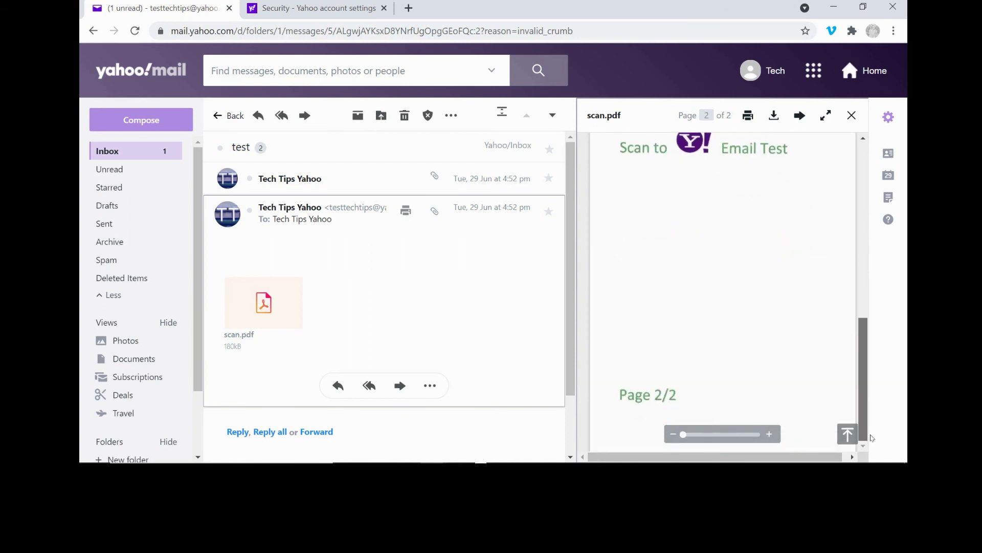